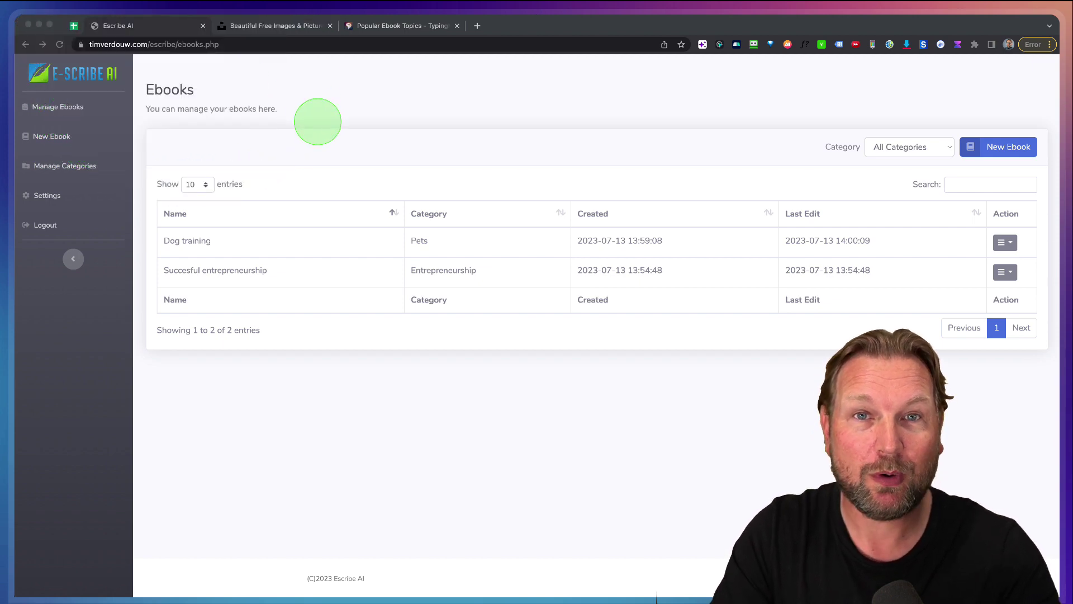
- Start a new ebook form with default 5 chapters, 999 words each, English, Informative tone
{"action": "key", "text": "super+l"}
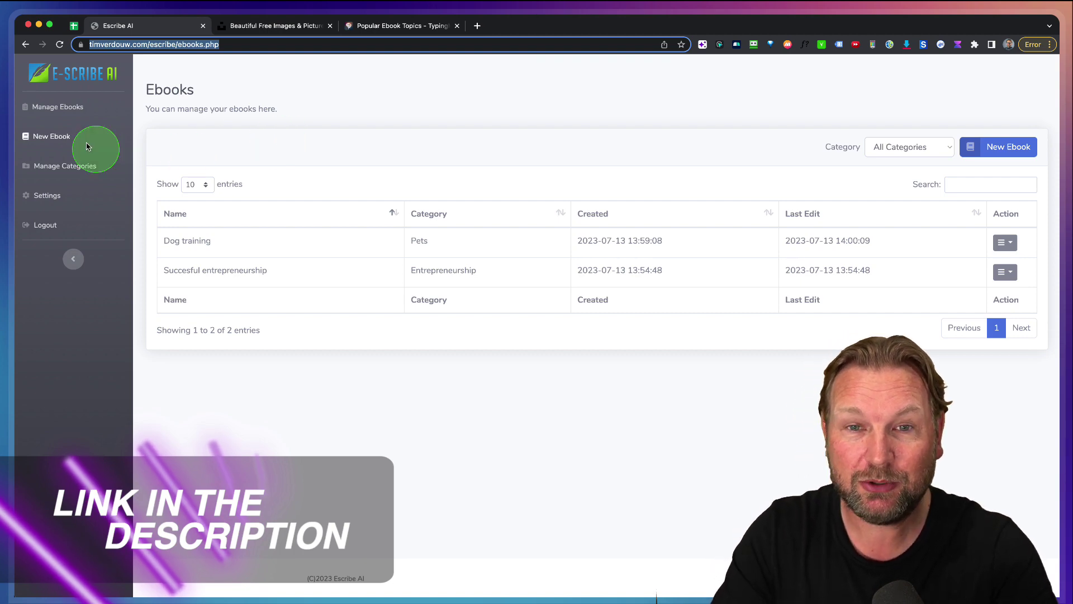
{"action": "left_click", "coordinate": [218, 126]}
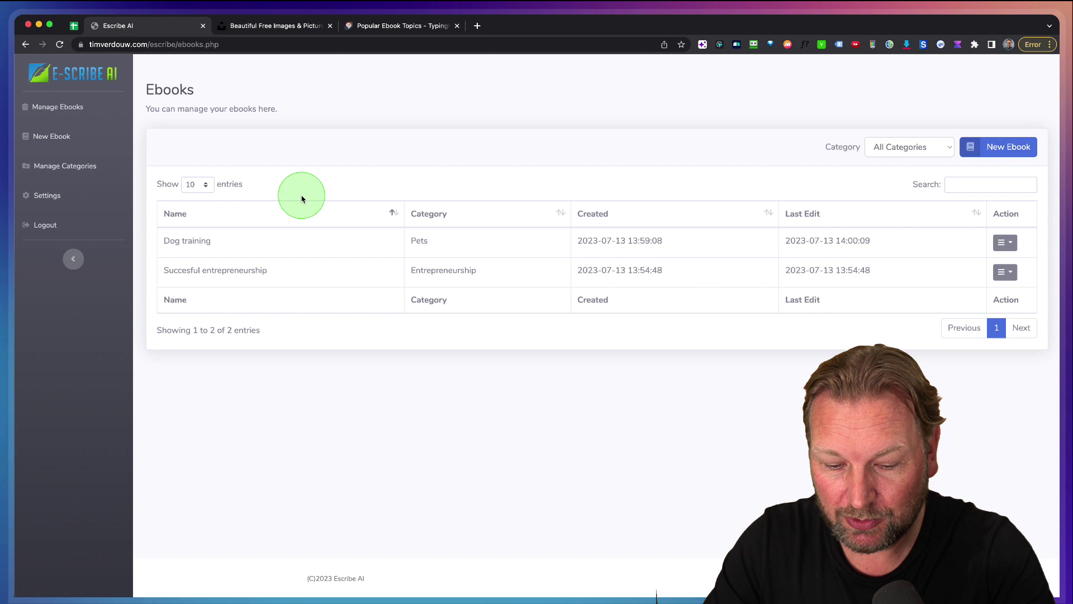
{"action": "key", "text": "super+equal"}
{"action": "key", "text": "super+equal"}
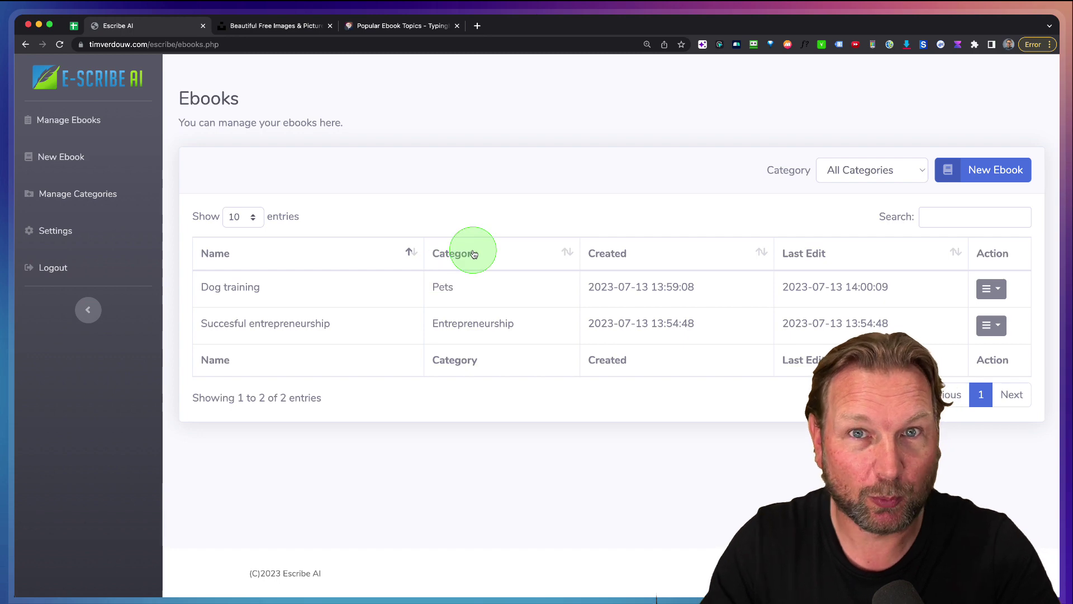
{"action": "left_click", "coordinate": [986, 171]}
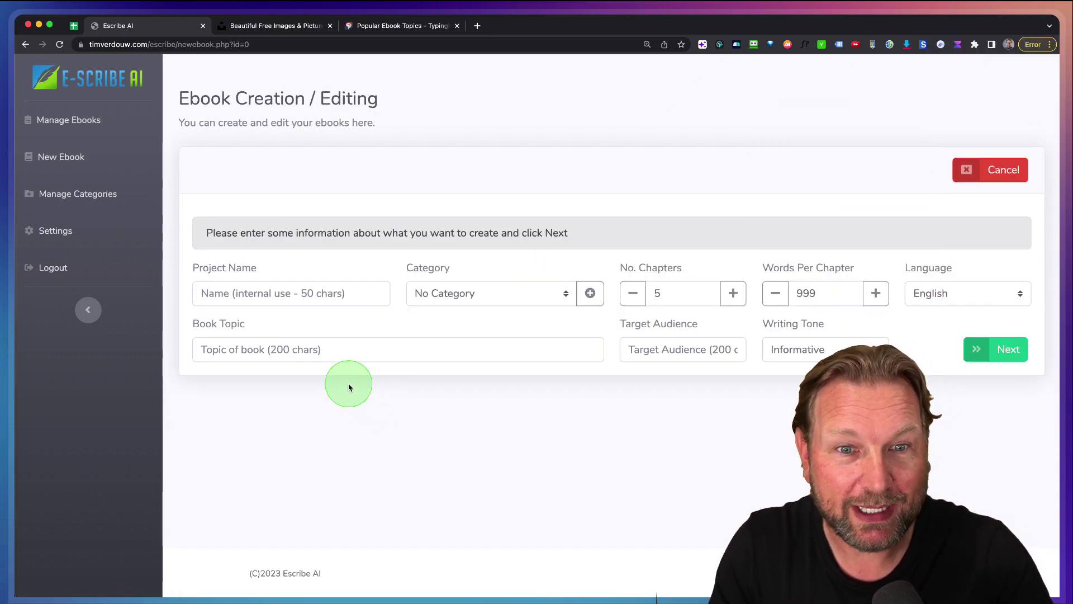
{"action": "left_click", "coordinate": [257, 296]}
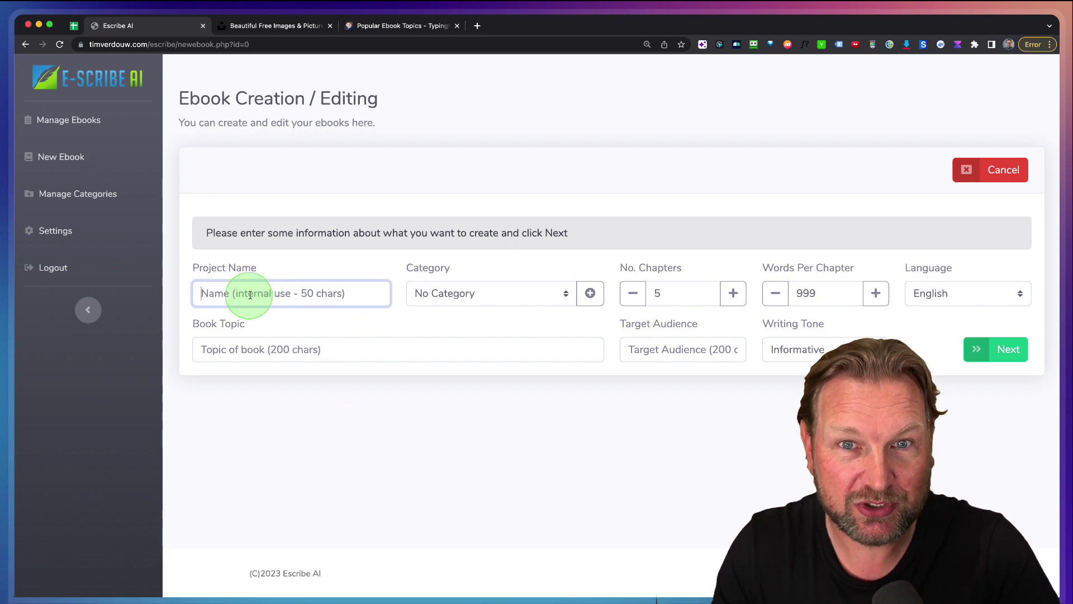
- Copy 'Personal finance and budgeting' from the TypingMind topic list and return to Escribe AI
{"action": "left_click", "coordinate": [403, 26]}
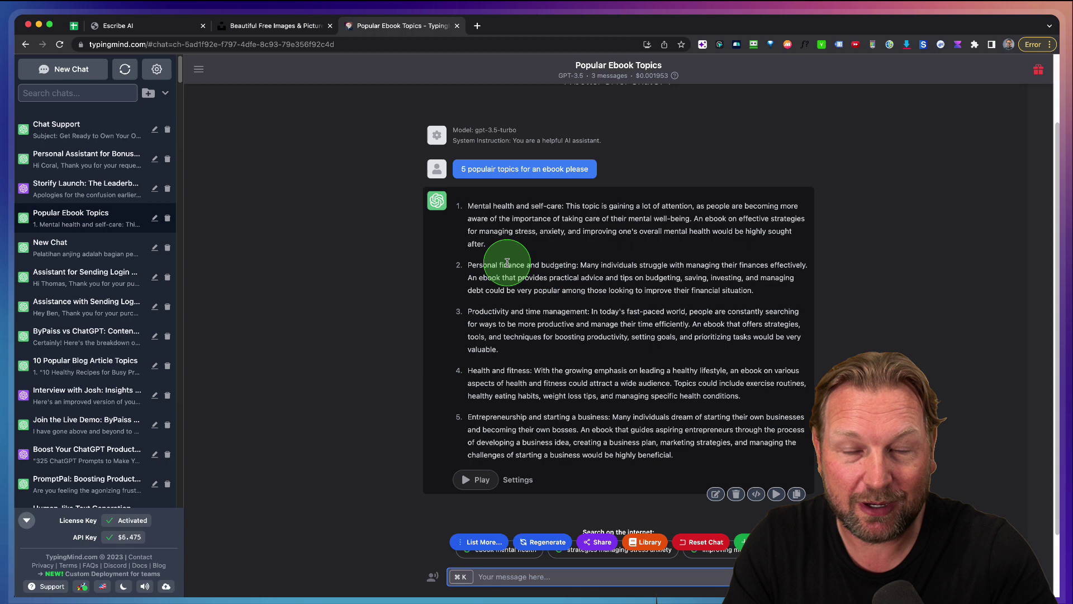
{"action": "left_click_drag", "start_coordinate": [577, 265], "coordinate": [476, 265]}
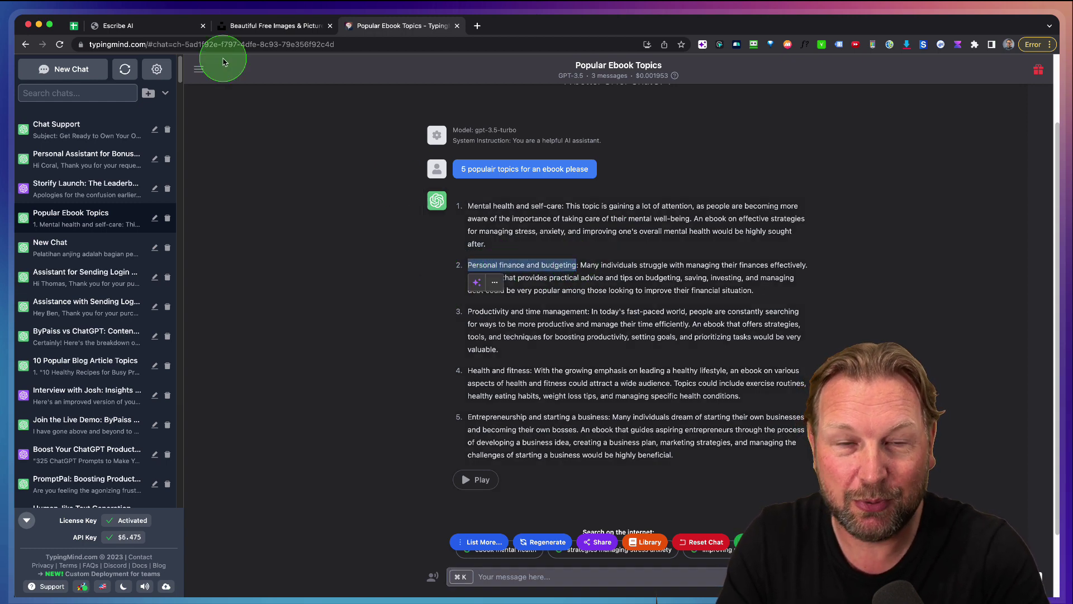
{"action": "left_click", "coordinate": [135, 26]}
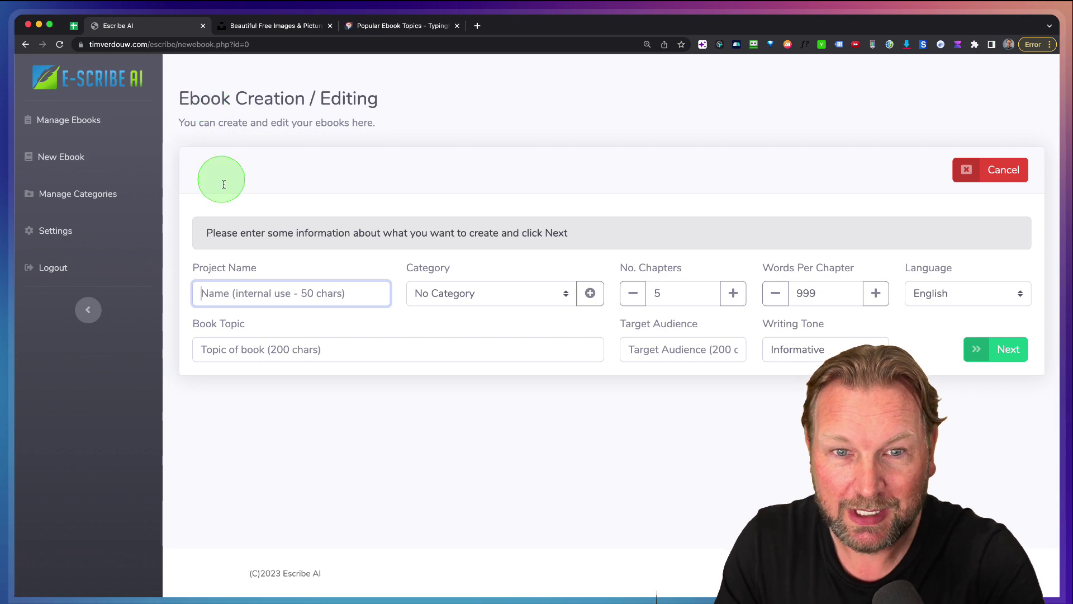
- Paste 'Personal finance and budgeting' as both the project name and the book topic
{"action": "type", "text": "Personal finance and budgeting"}
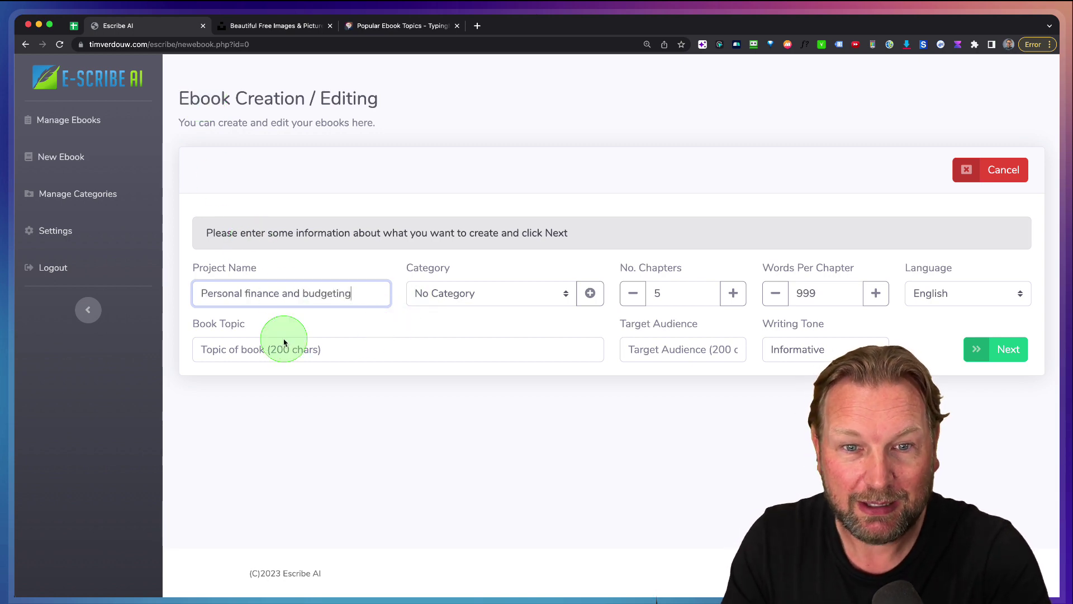
{"action": "left_click", "coordinate": [238, 350]}
{"action": "type", "text": "Personal finance and budgeting"}
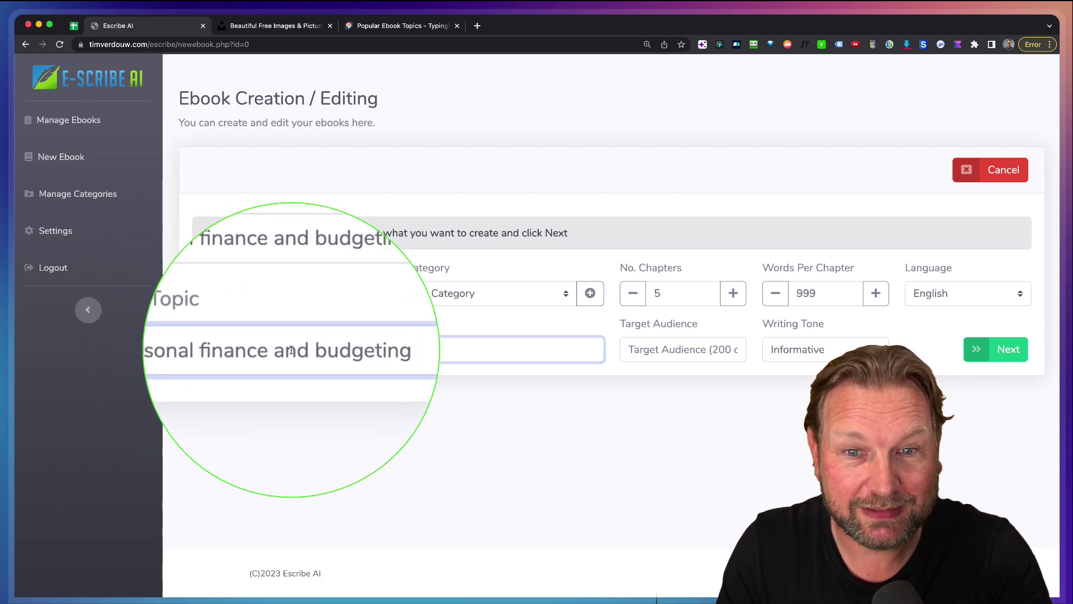
- Create a new Finance category and assign it to the ebook
{"action": "left_click", "coordinate": [464, 296]}
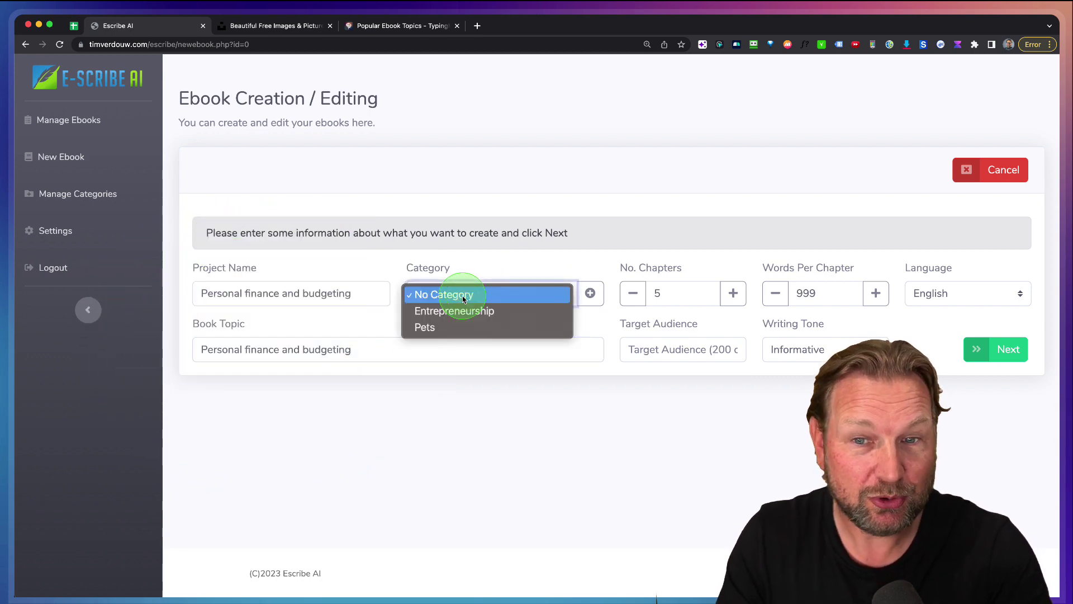
{"action": "left_click", "coordinate": [590, 294]}
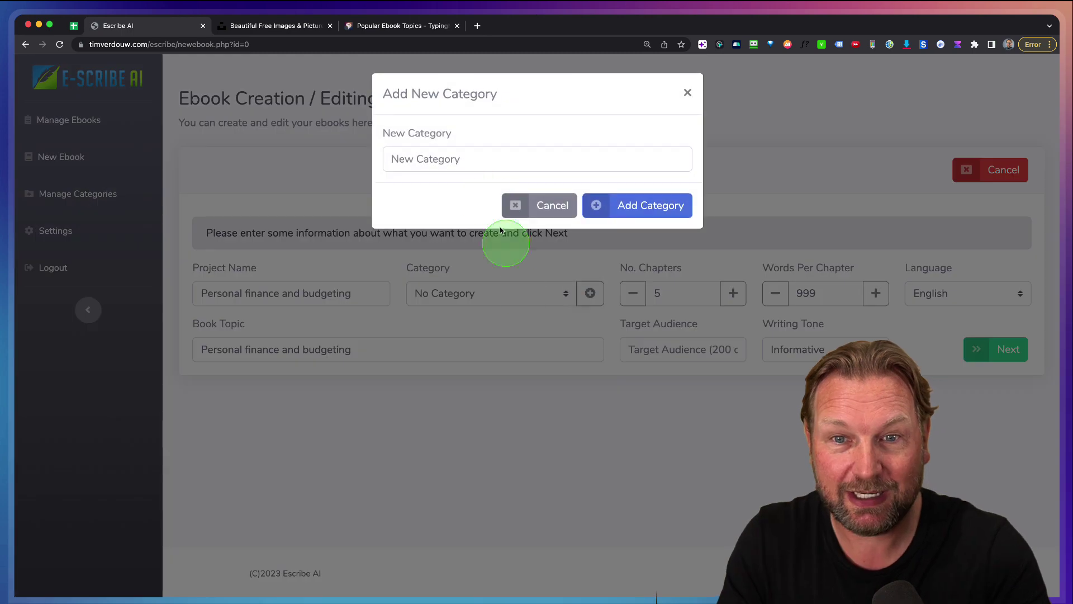
{"action": "left_click", "coordinate": [437, 156]}
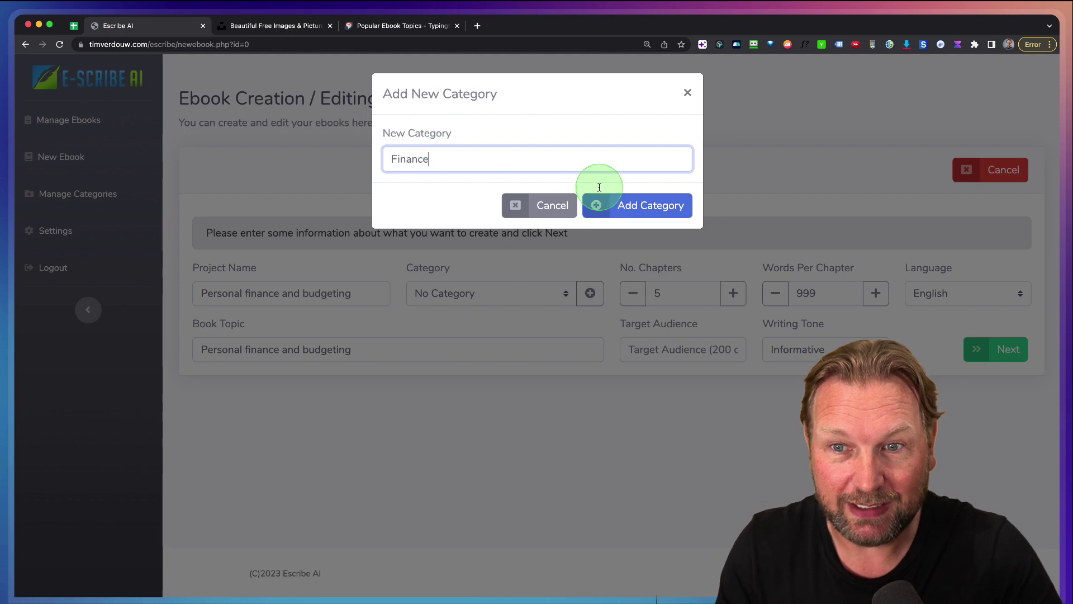
{"action": "left_click", "coordinate": [624, 205]}
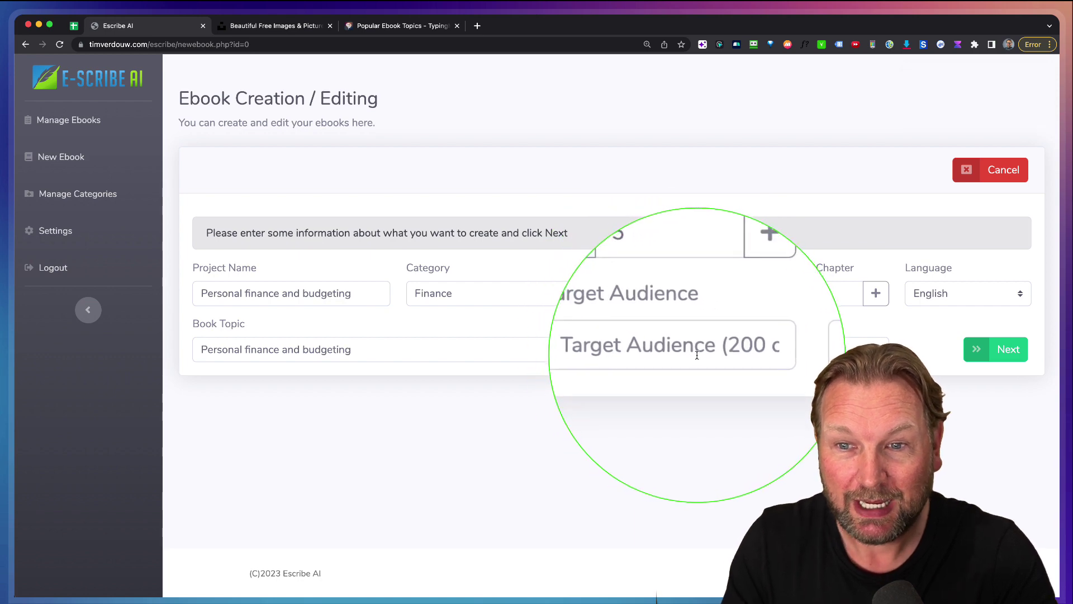
- Set the target audience to 'Young parents', keeping the Informative tone and English language
{"action": "left_click", "coordinate": [693, 353]}
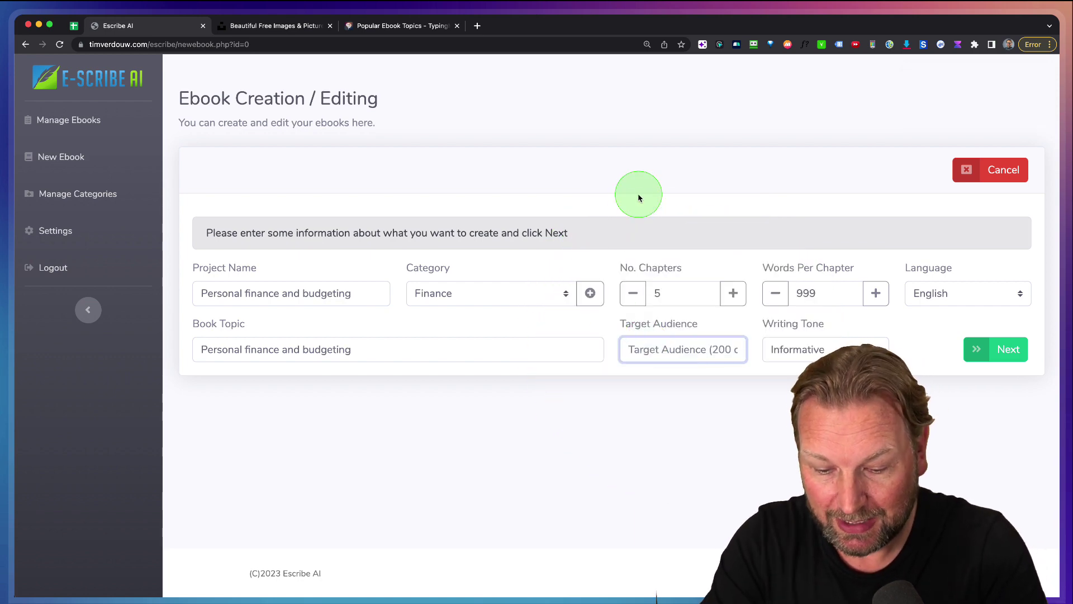
{"action": "type", "text": "Young parents"}
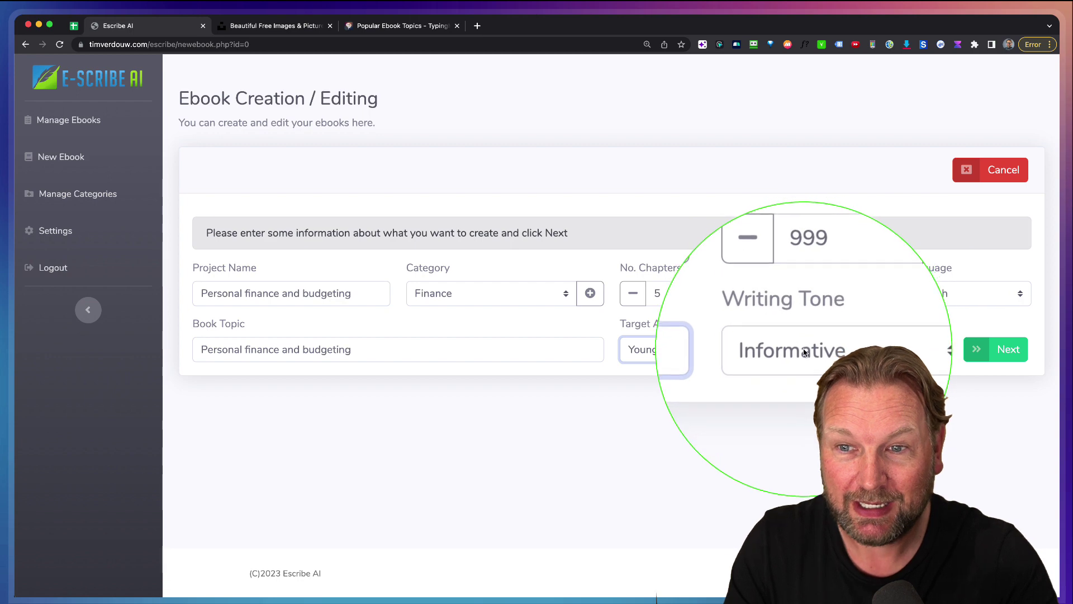
{"action": "left_click", "coordinate": [805, 349]}
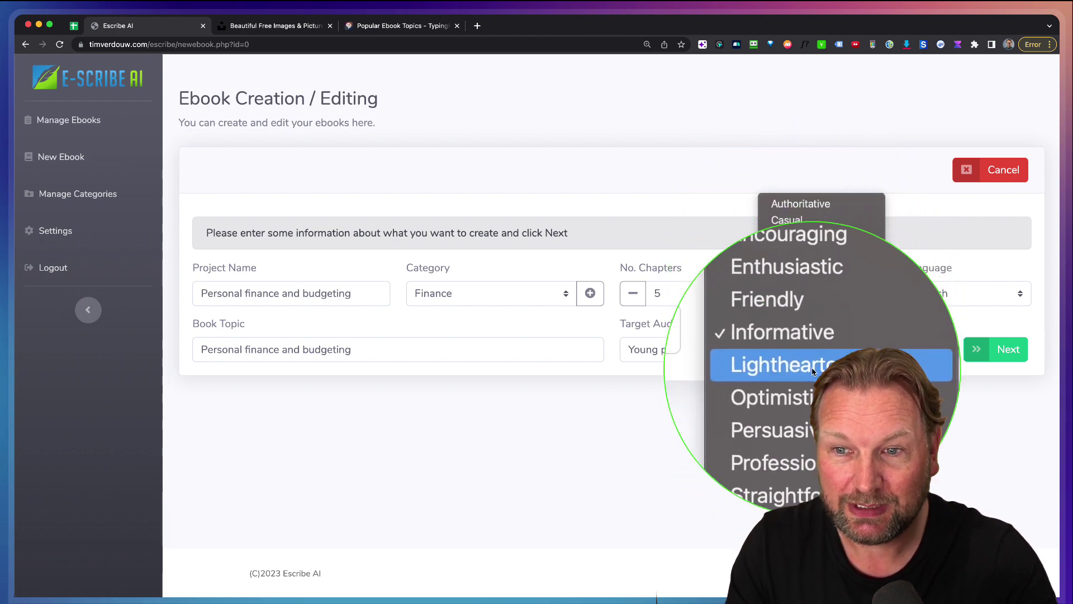
{"action": "left_click", "coordinate": [813, 352]}
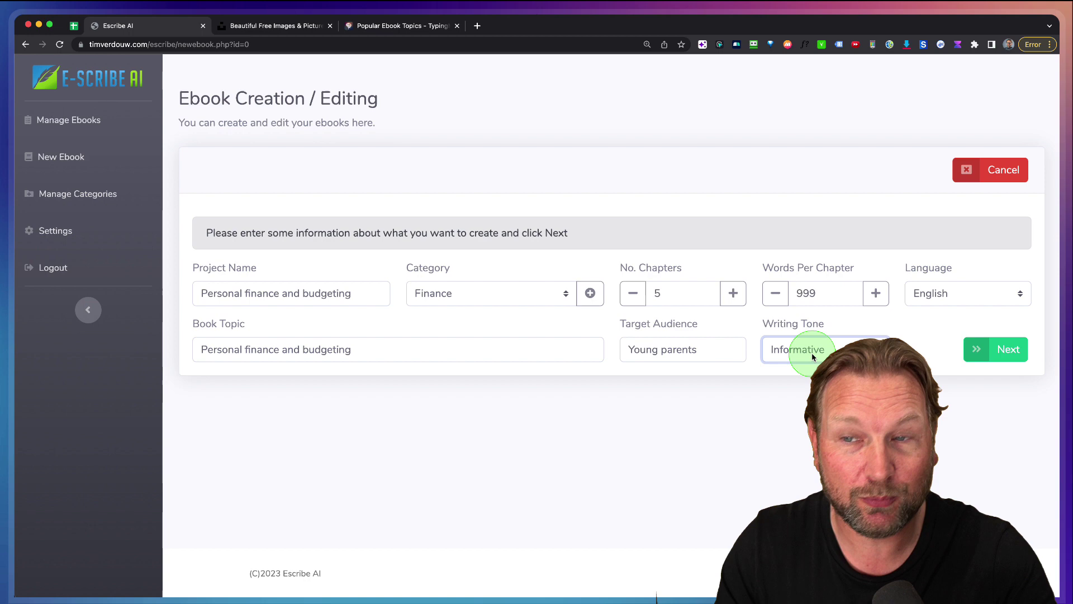
{"action": "left_click", "coordinate": [936, 295]}
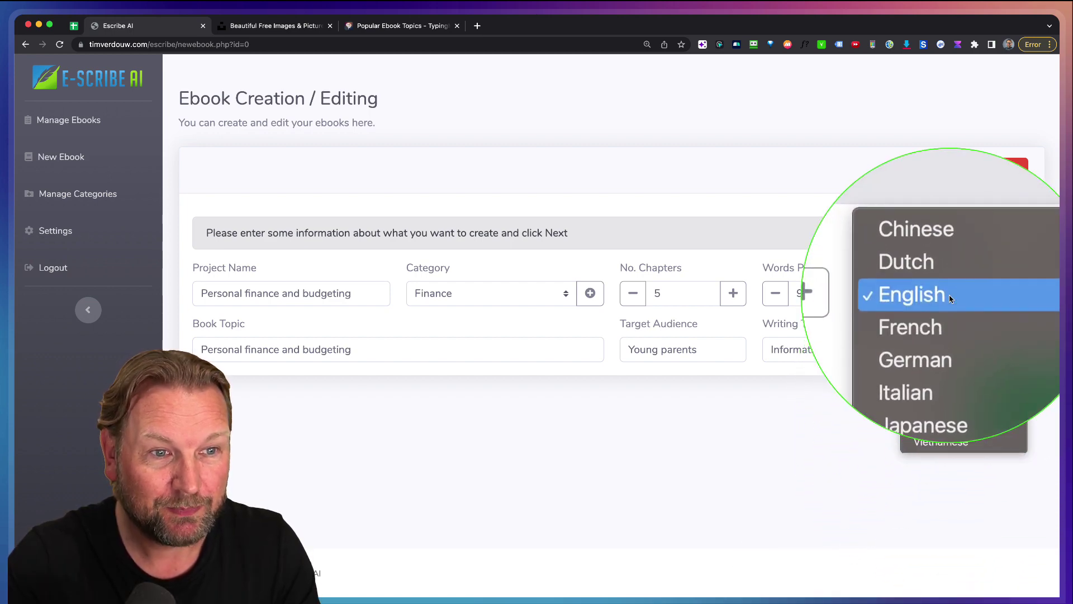
{"action": "left_click", "coordinate": [949, 294]}
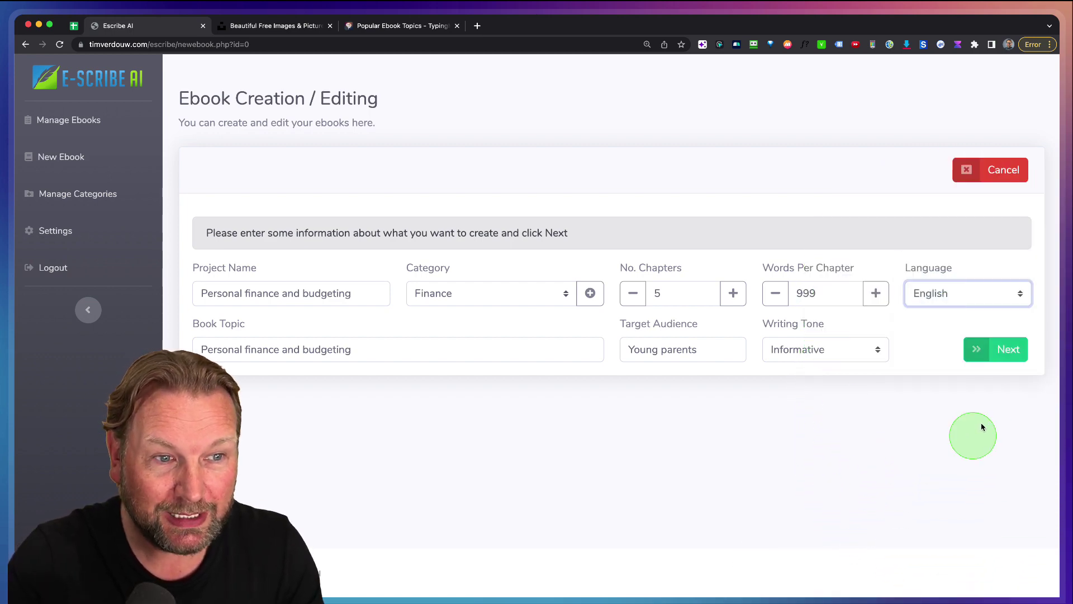
- Generate AI title suggestions and scroll through the ten options offered
{"action": "left_click", "coordinate": [1001, 356]}
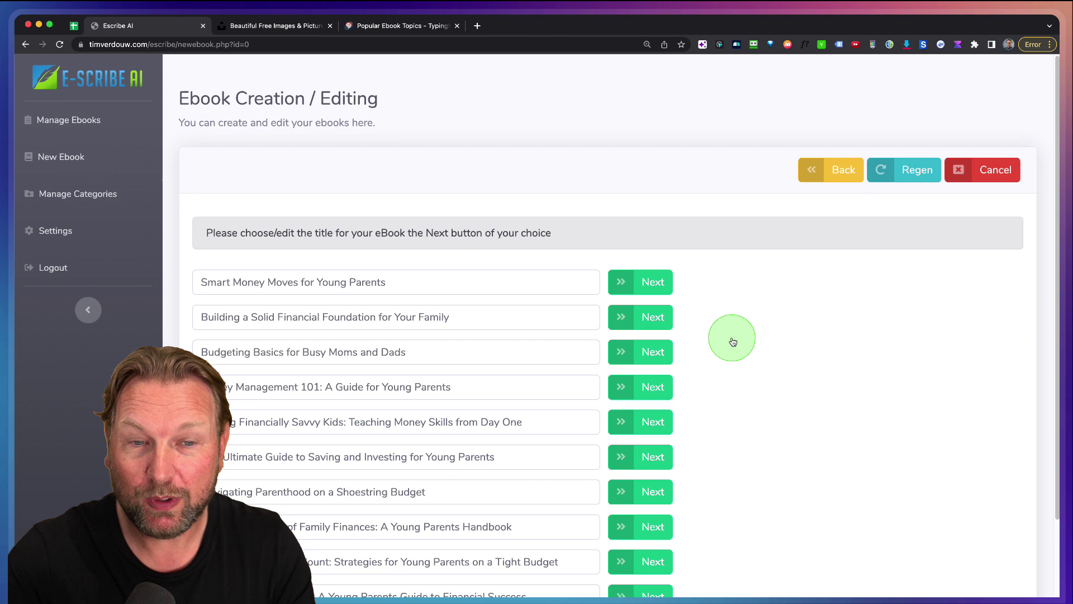
{"action": "scroll", "coordinate": [731, 338], "scroll_direction": "down", "scroll_amount": 3}
{"action": "left_click", "coordinate": [325, 268]}
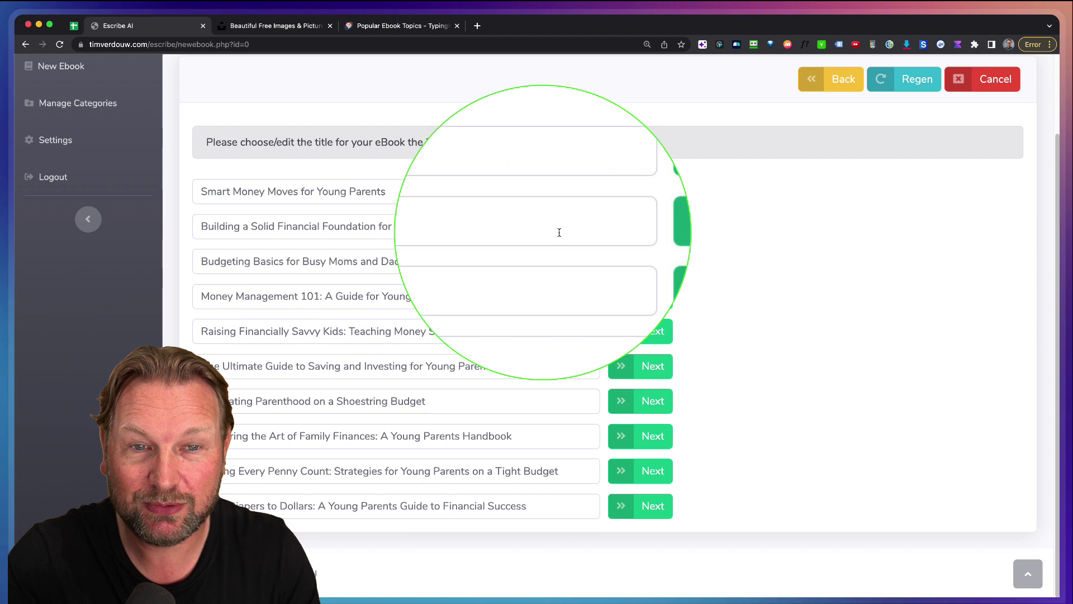
- Pick 'Building a Solid Financial Foundation for Your Family', review its five-chapter outline, and generate chapters
{"action": "left_click", "coordinate": [635, 230]}
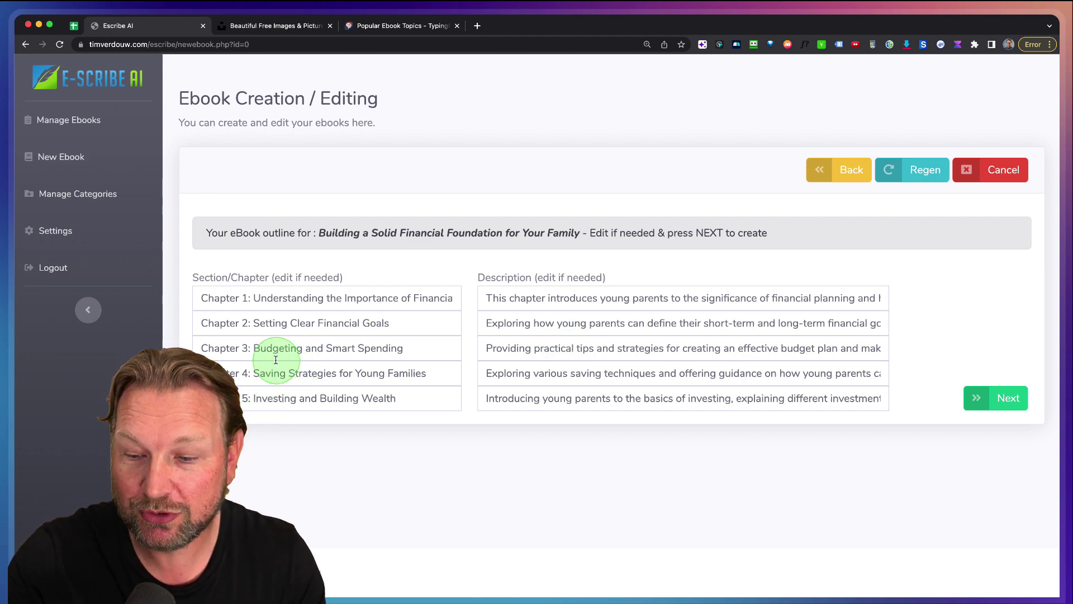
{"action": "mouse_move", "coordinate": [179, 259]}
{"action": "left_mouse_down"}
{"action": "mouse_move", "coordinate": [220, 311]}
{"action": "mouse_move", "coordinate": [470, 428]}
{"action": "left_mouse_up"}
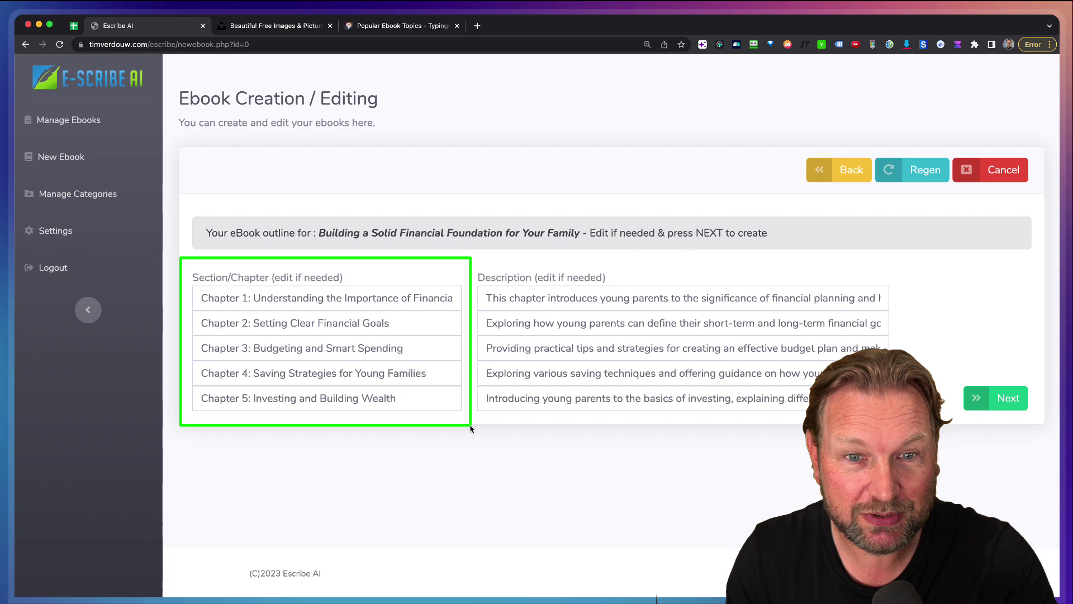
{"action": "left_click", "coordinate": [361, 298]}
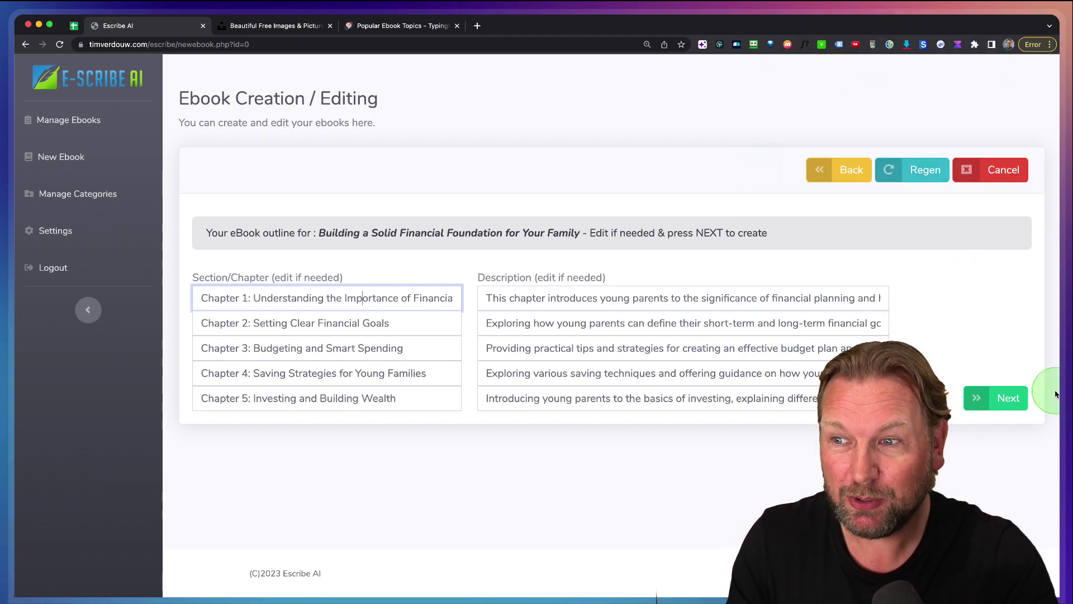
{"action": "left_click", "coordinate": [1004, 398]}
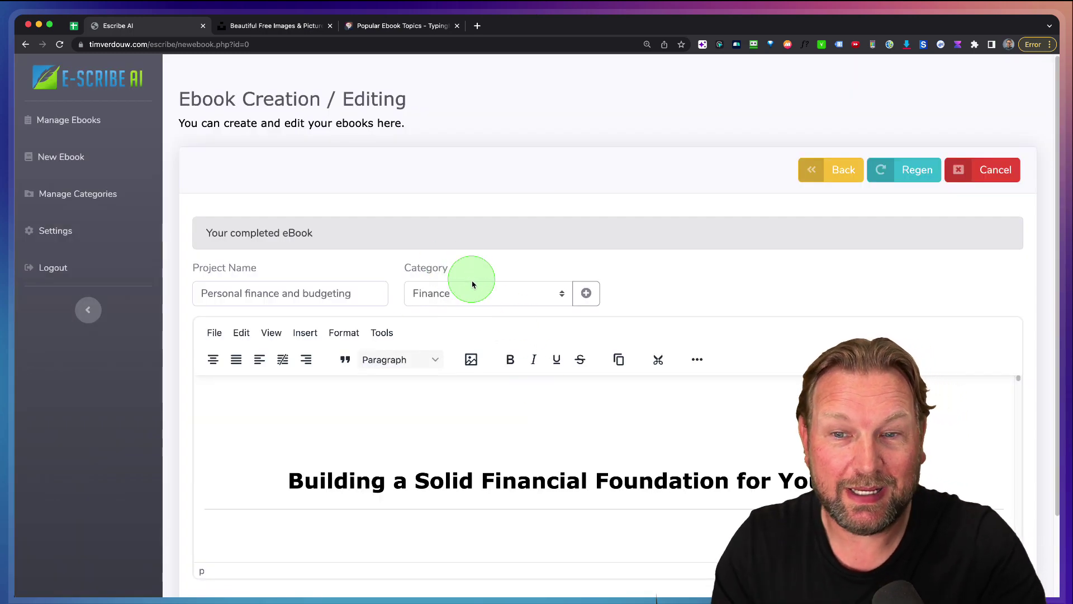
- Add a blank line under the ebook title for an image, then switch to Unsplash
{"action": "scroll", "coordinate": [490, 311], "scroll_direction": "down", "scroll_amount": 1}
{"action": "scroll", "coordinate": [489, 311], "scroll_direction": "down", "scroll_amount": 2}
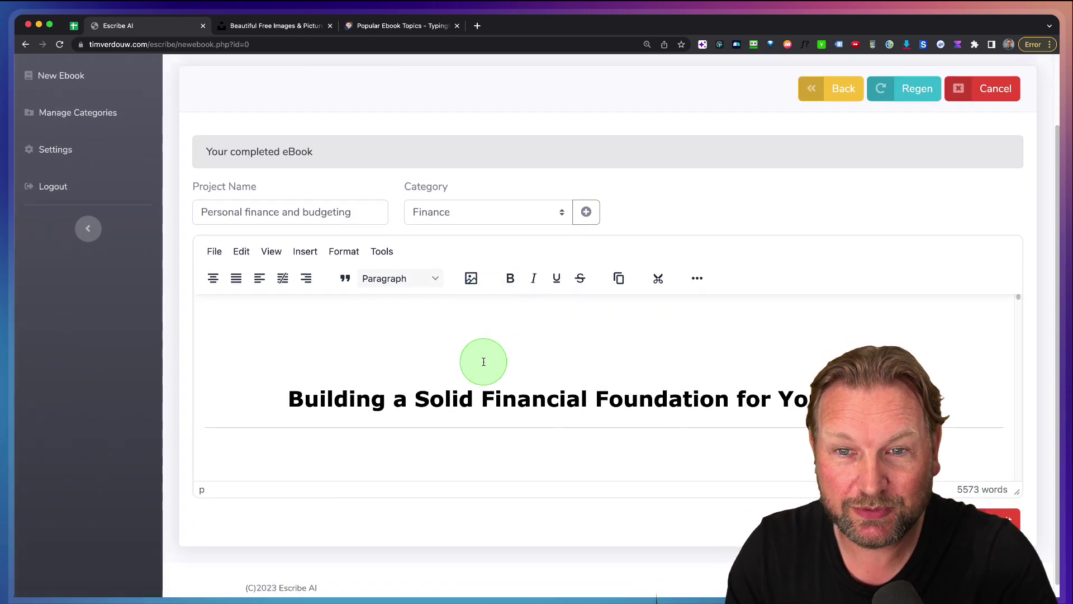
{"action": "scroll", "coordinate": [484, 360], "scroll_direction": "down", "scroll_amount": 5}
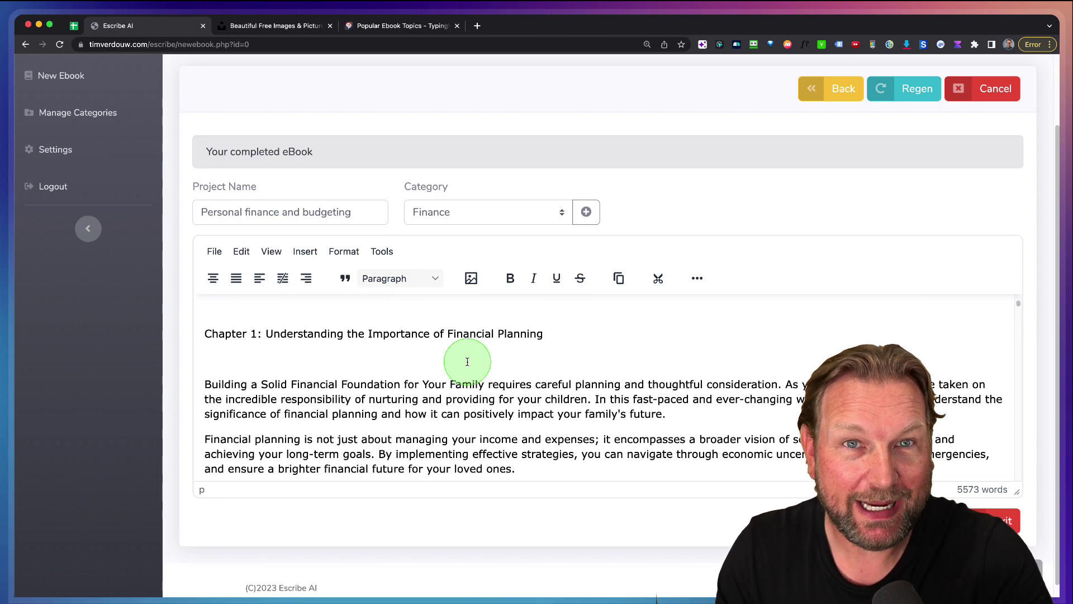
{"action": "scroll", "coordinate": [467, 361], "scroll_direction": "down", "scroll_amount": 15}
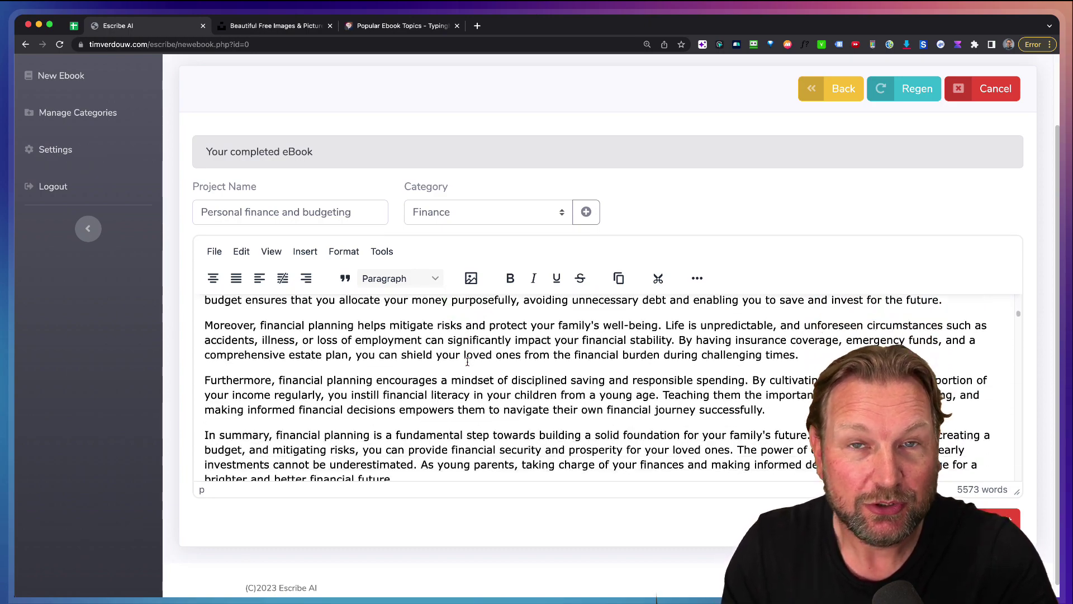
{"action": "scroll", "coordinate": [468, 362], "scroll_direction": "up", "scroll_amount": 20}
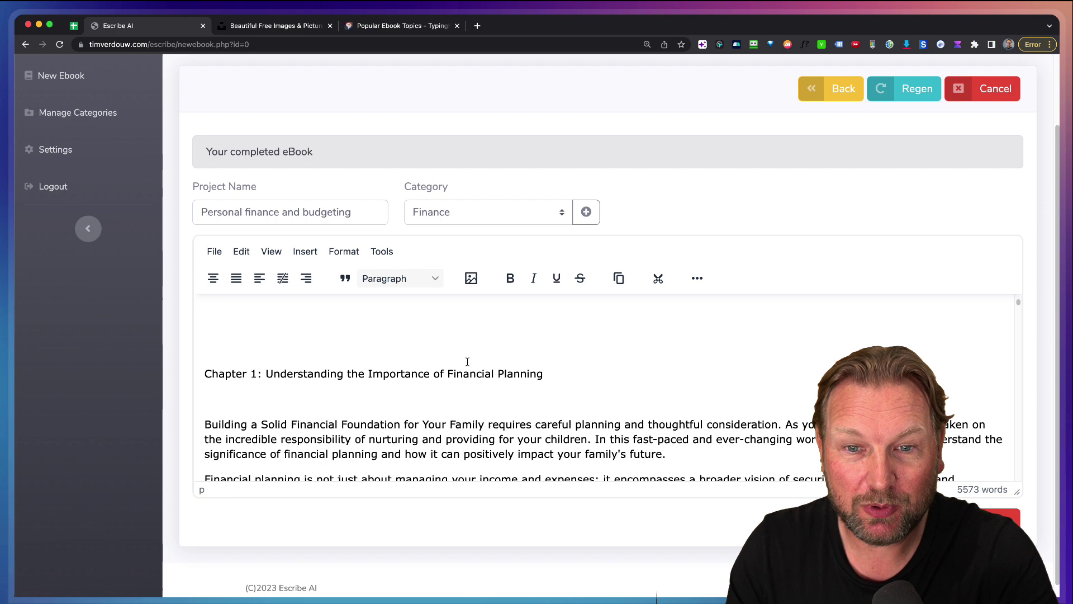
{"action": "left_click", "coordinate": [467, 361]}
{"action": "scroll", "coordinate": [467, 360], "scroll_direction": "down", "scroll_amount": 2}
{"action": "left_click", "coordinate": [933, 337]}
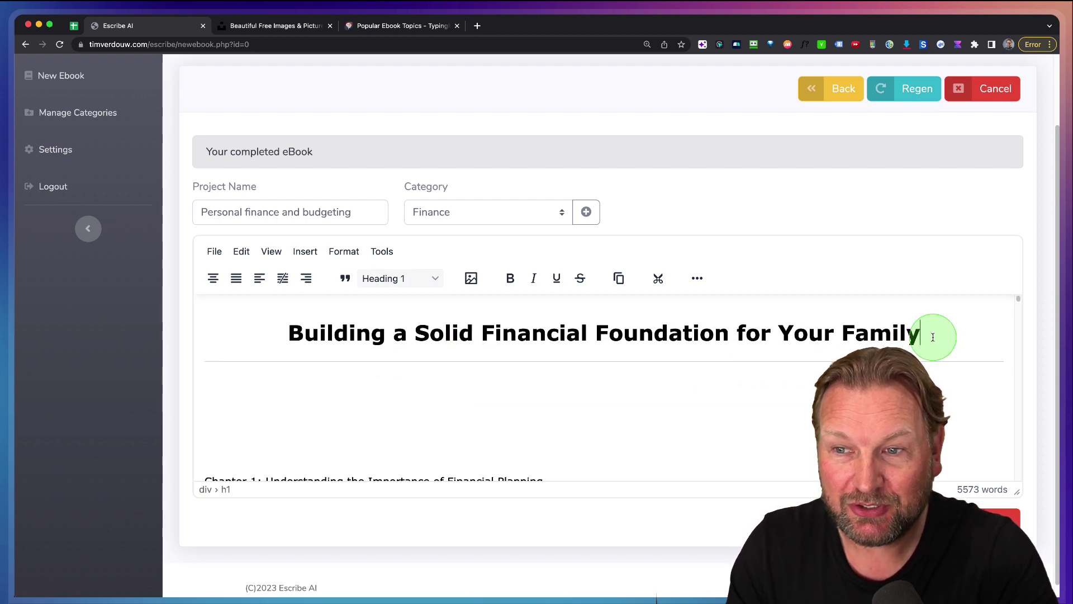
{"action": "key", "text": "Return"}
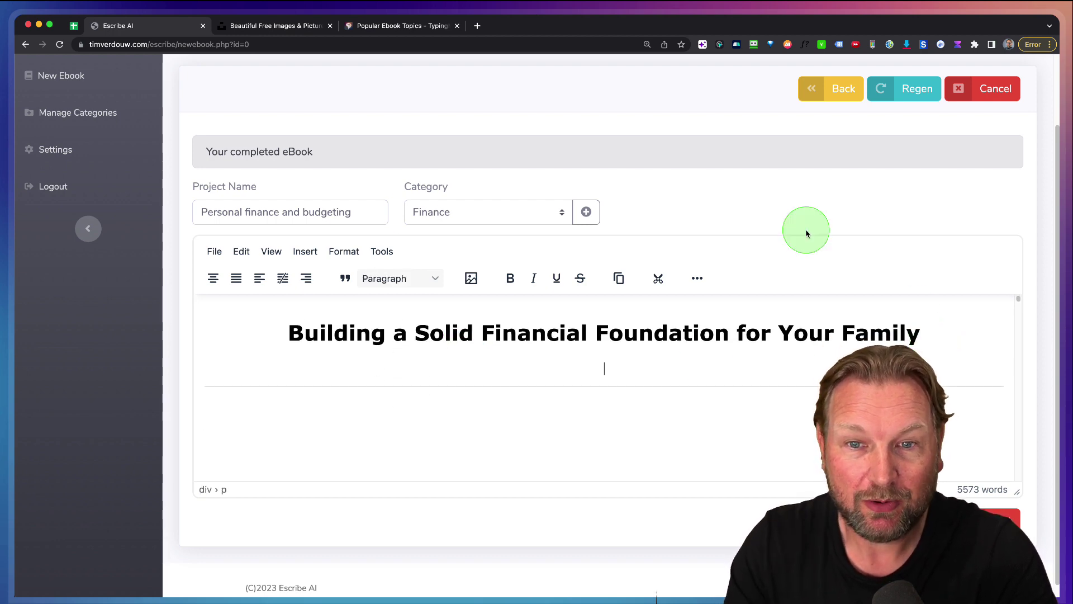
{"action": "left_click", "coordinate": [467, 280]}
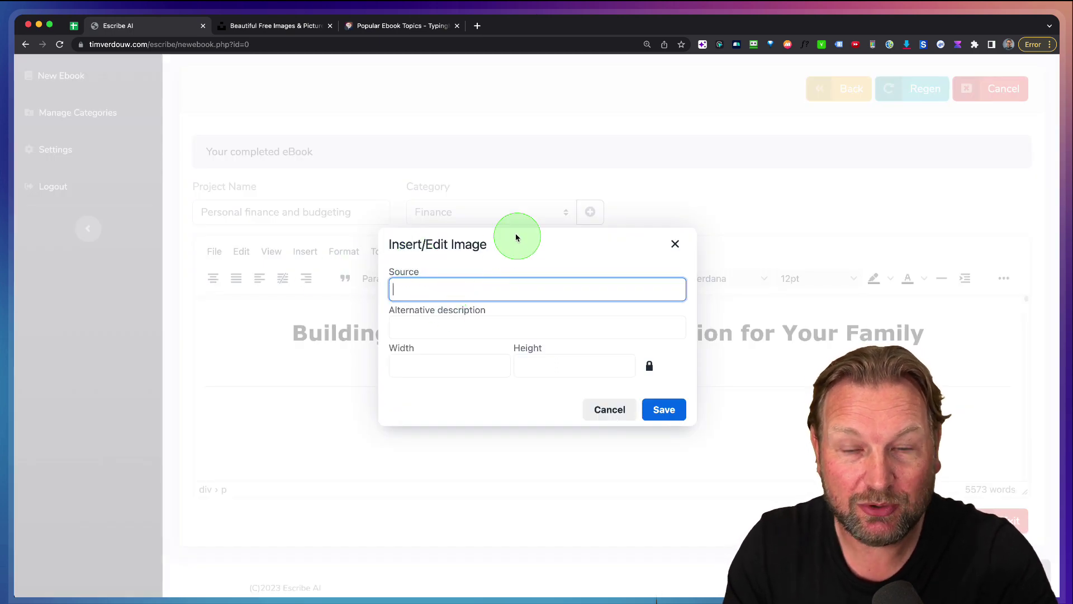
{"action": "left_click", "coordinate": [276, 26]}
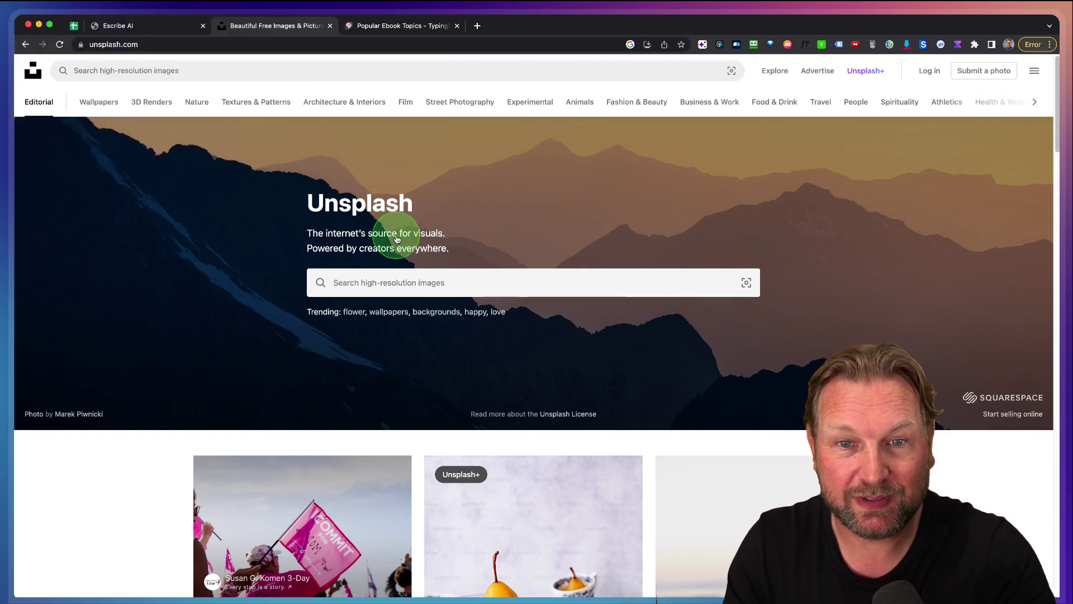
- Search Unsplash for 'finance' and bring up options for the plant-growing-from-coins photo
{"action": "left_click", "coordinate": [389, 283]}
{"action": "type", "text": "flnance"}
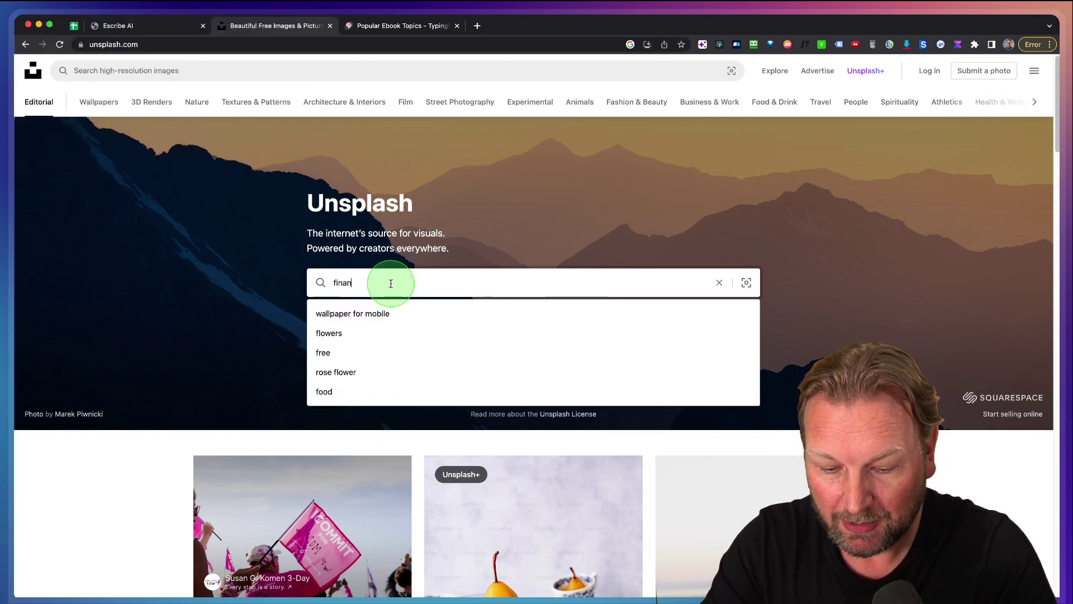
{"action": "key", "text": "Return"}
{"action": "scroll", "coordinate": [570, 308], "scroll_direction": "down", "scroll_amount": 5}
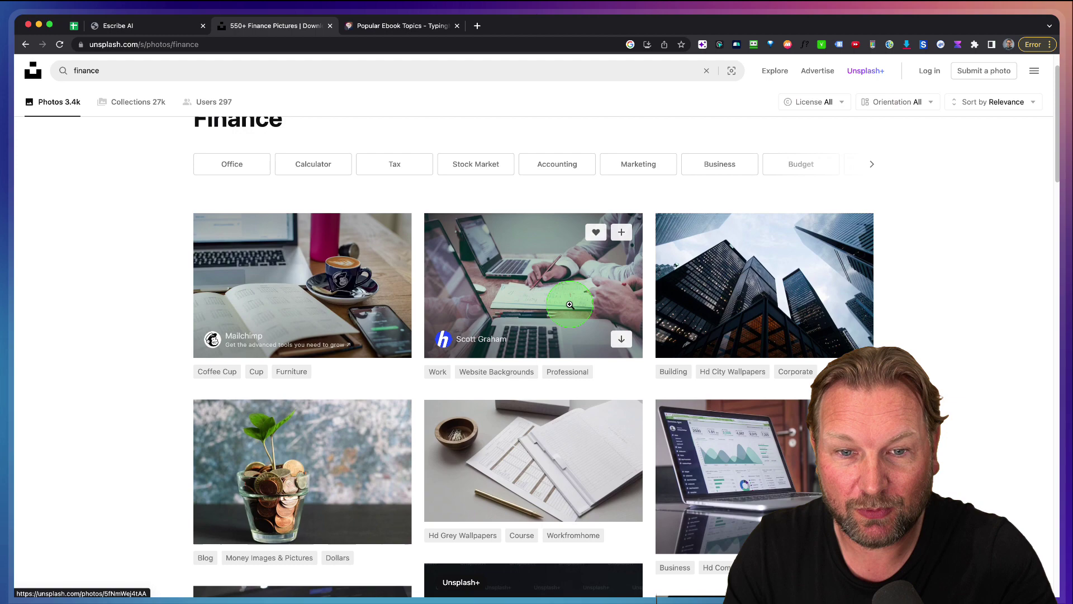
{"action": "scroll", "coordinate": [503, 323], "scroll_direction": "down", "scroll_amount": 1}
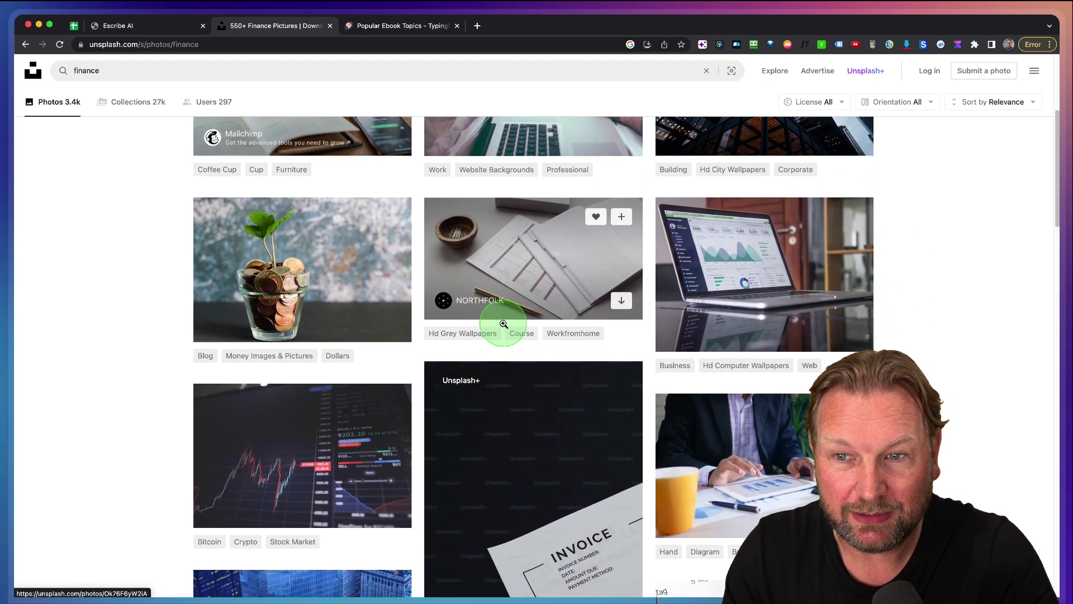
{"action": "scroll", "coordinate": [503, 327], "scroll_direction": "up", "scroll_amount": 1}
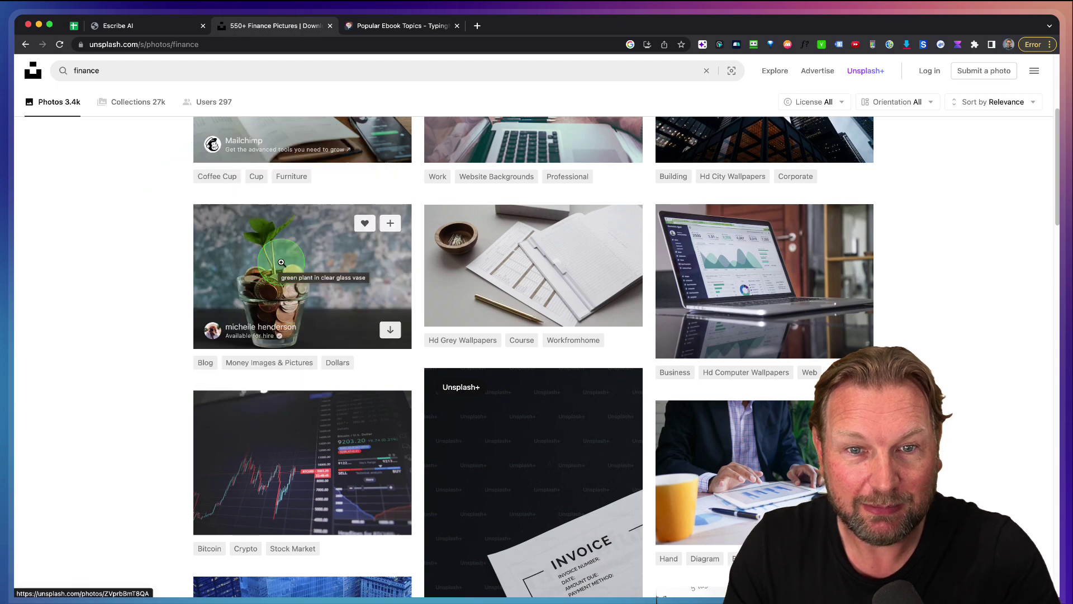
{"action": "right_click", "coordinate": [282, 241]}
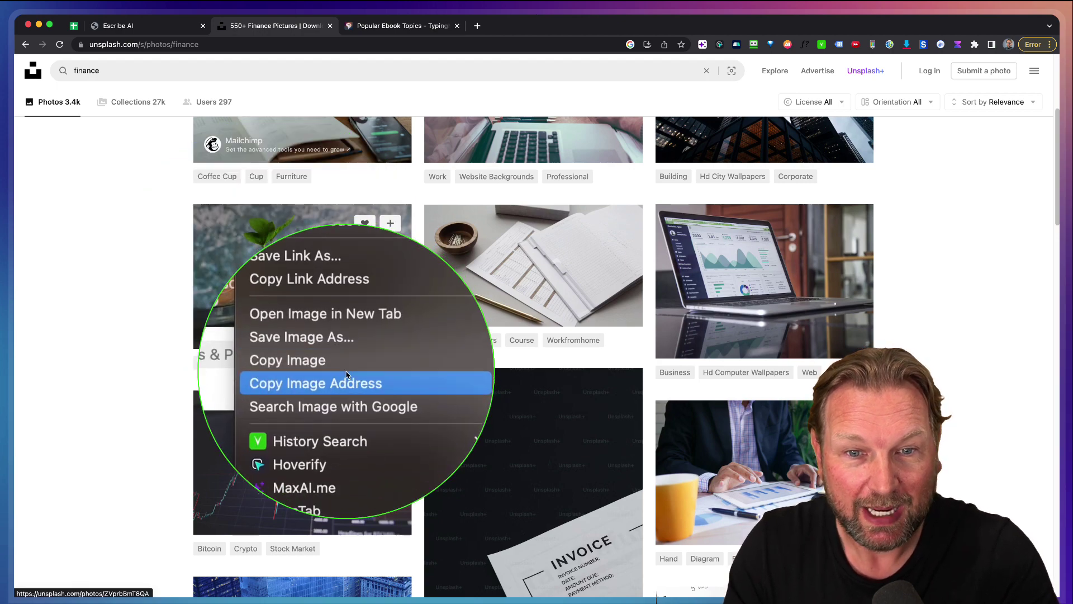
- Insert the plant-and-coins photo under the ebook title using its copied image address
{"action": "left_click", "coordinate": [346, 378]}
{"action": "left_click", "coordinate": [160, 28]}
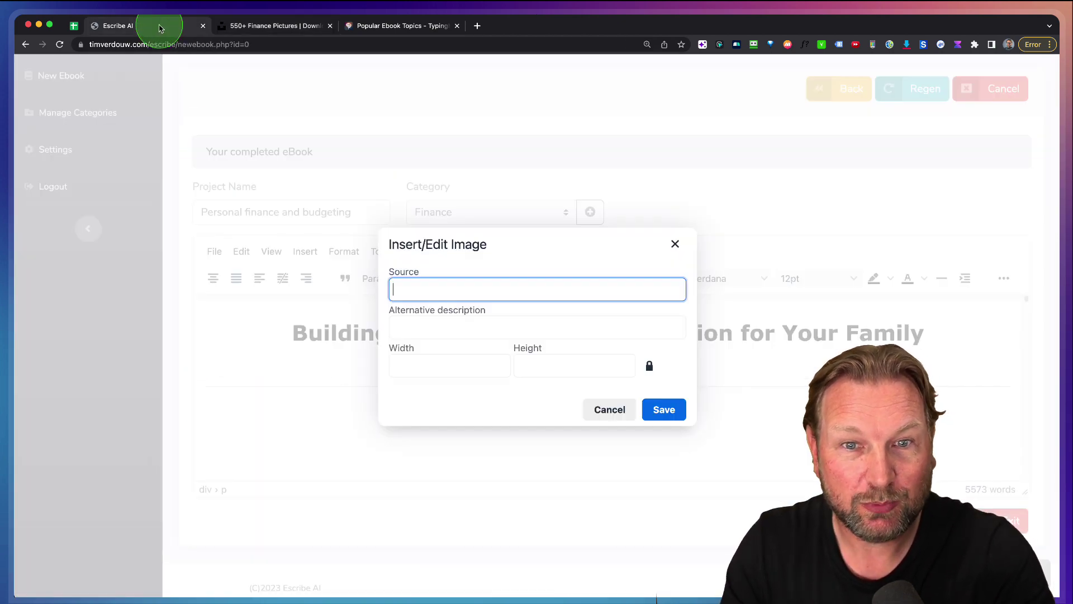
{"action": "key", "text": "super+v"}
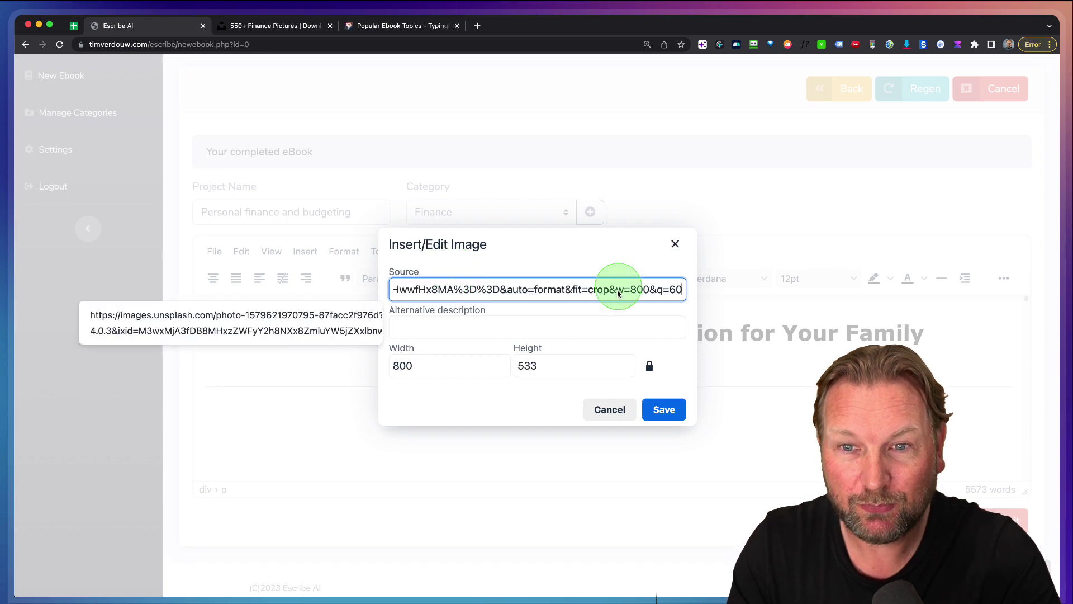
{"action": "left_click", "coordinate": [664, 409]}
- Make the Chapter 1 heading bold at 18pt
{"action": "scroll", "coordinate": [743, 430], "scroll_direction": "up", "scroll_amount": 5}
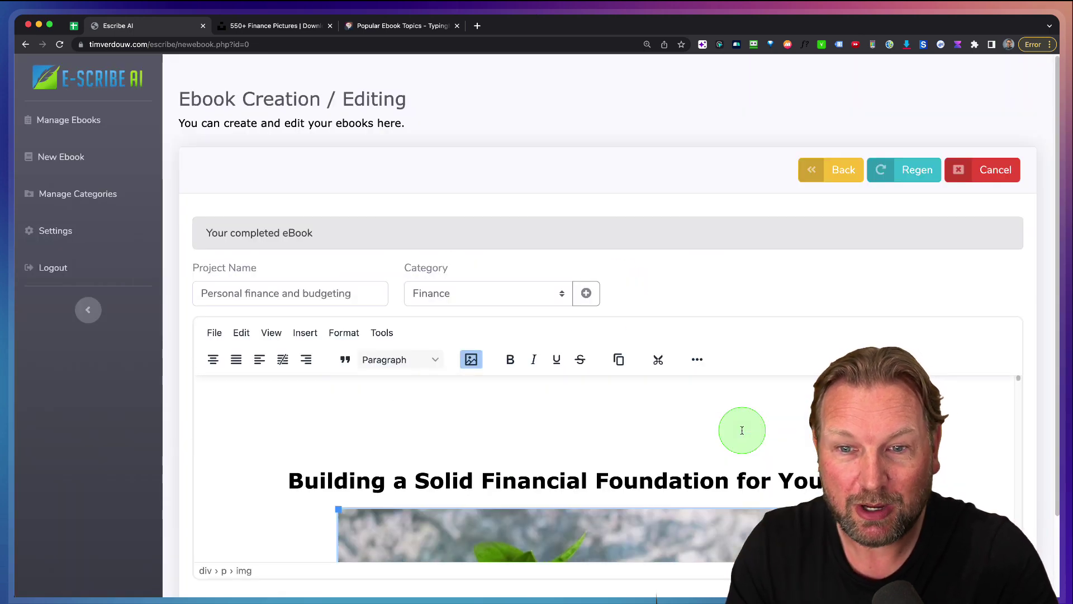
{"action": "scroll", "coordinate": [743, 430], "scroll_direction": "down", "scroll_amount": 3}
{"action": "scroll", "coordinate": [742, 430], "scroll_direction": "down", "scroll_amount": 6}
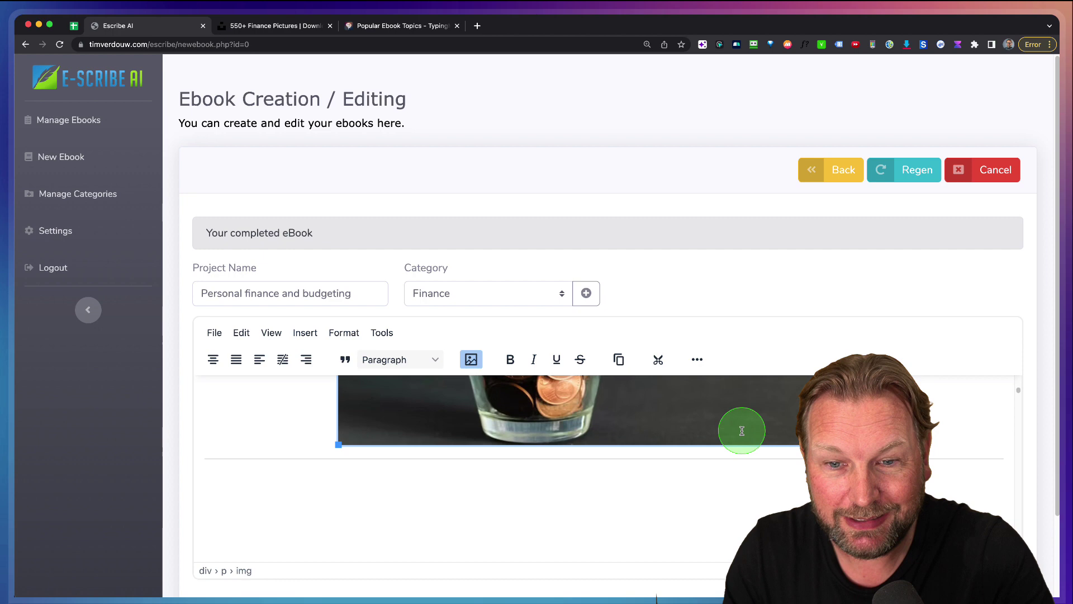
{"action": "triple_click", "coordinate": [513, 427]}
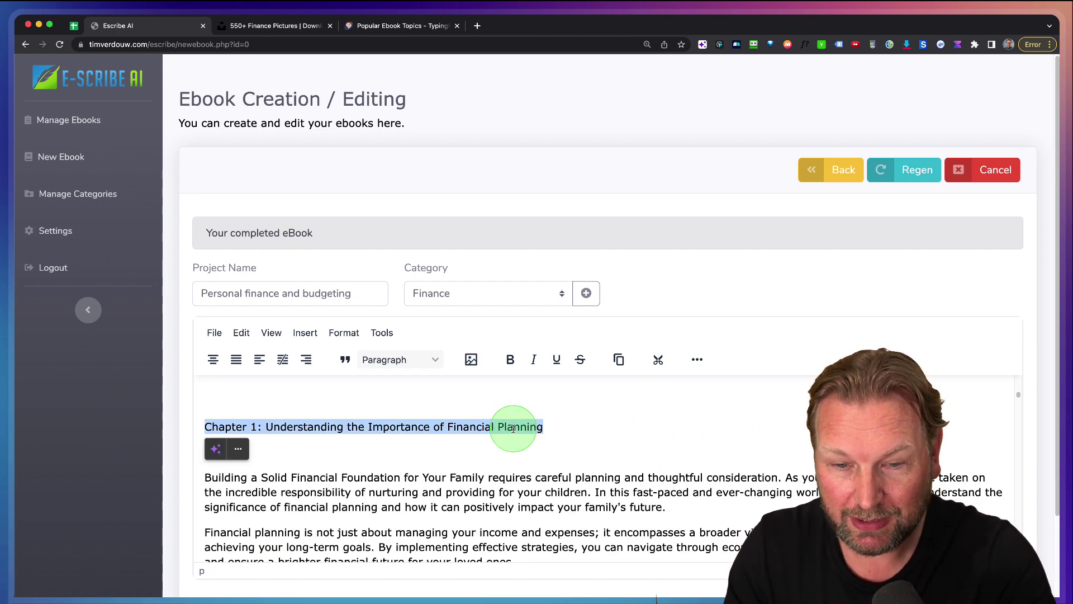
{"action": "left_click", "coordinate": [511, 361]}
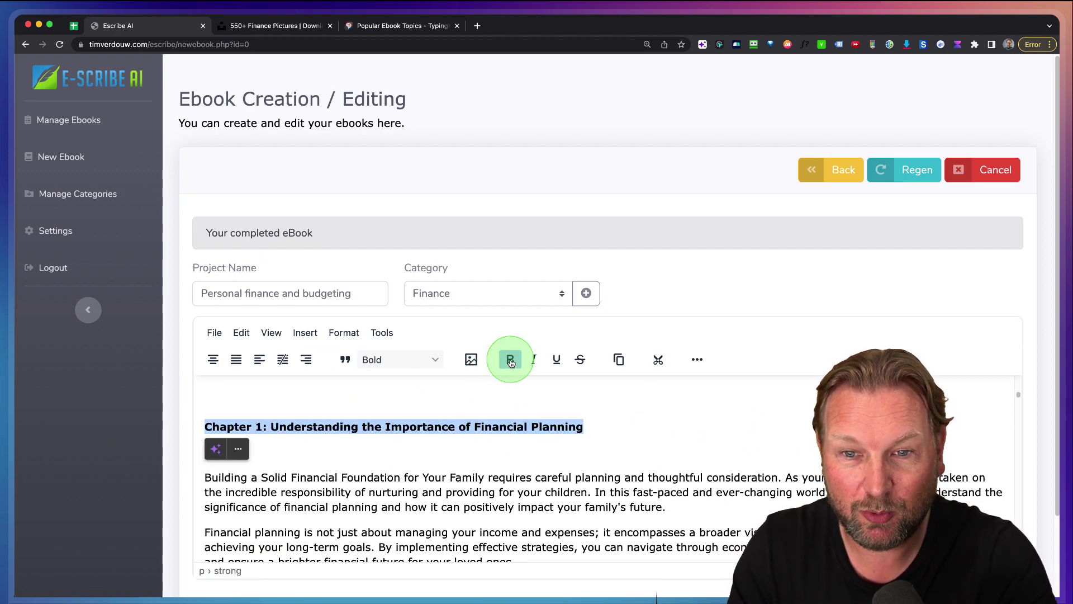
{"action": "left_click", "coordinate": [664, 369]}
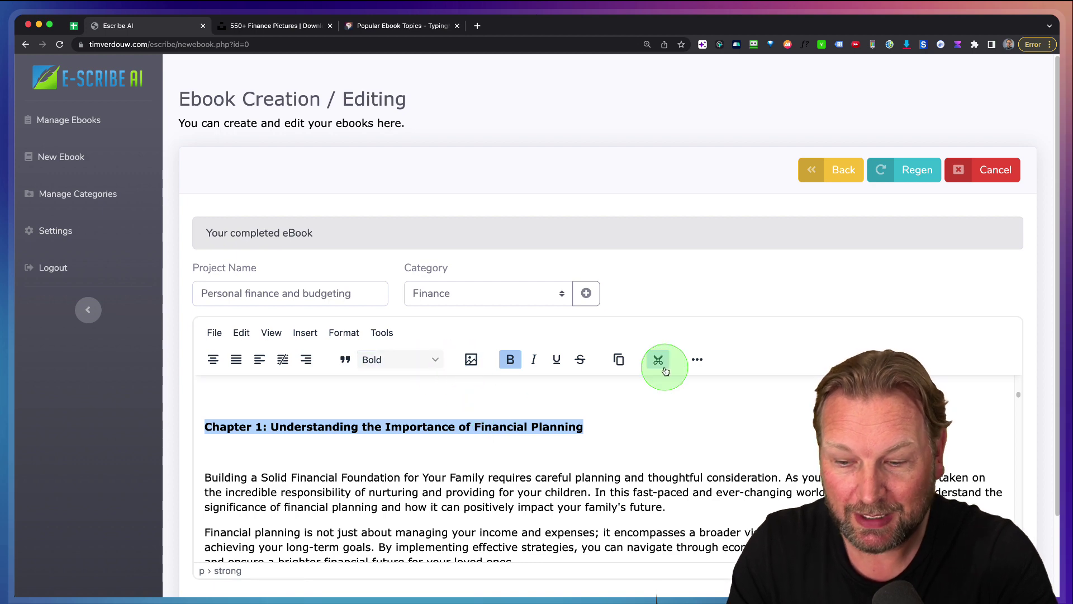
{"action": "key", "text": "super+minus"}
{"action": "left_click", "coordinate": [730, 327]}
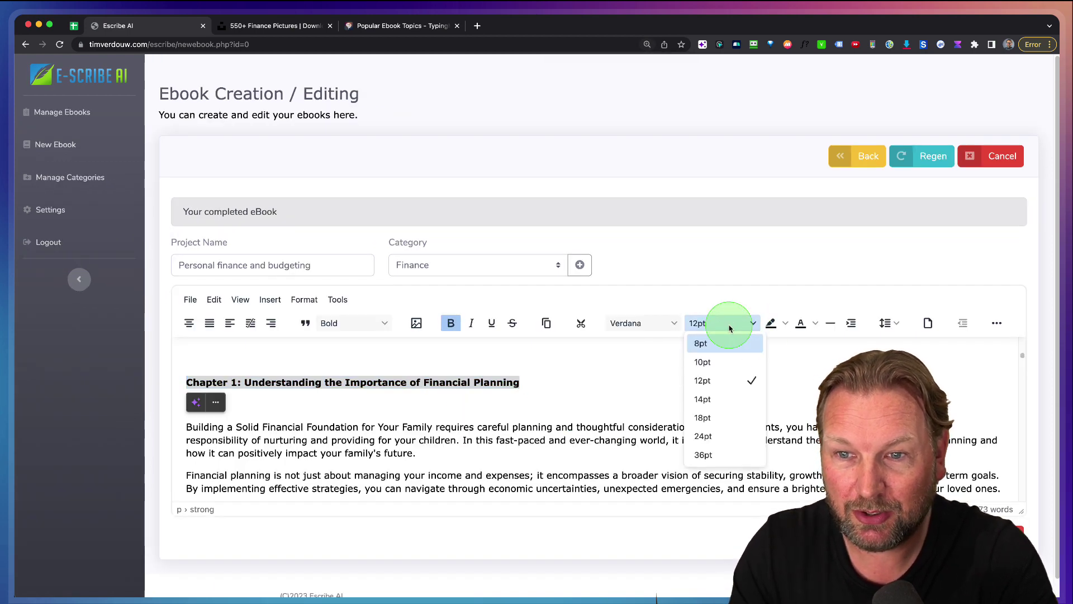
{"action": "left_click", "coordinate": [725, 417]}
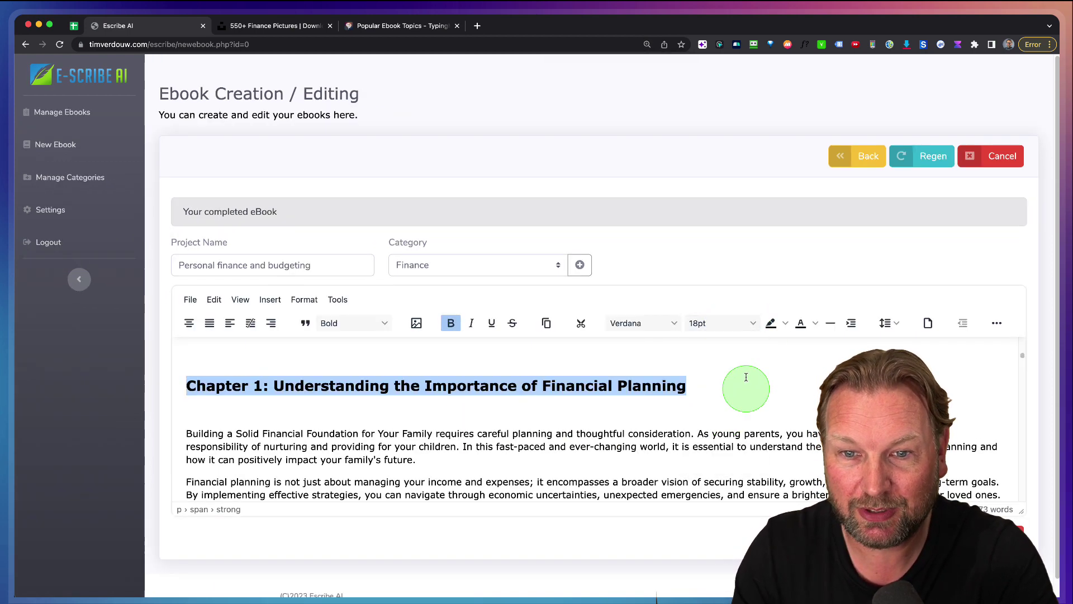
{"action": "left_click", "coordinate": [385, 408]}
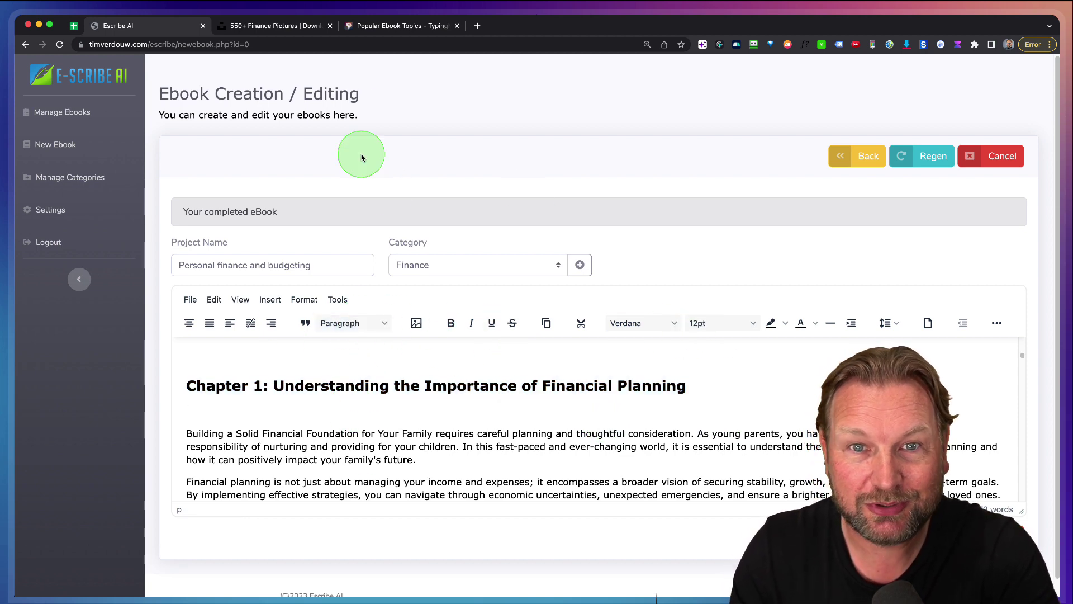
- Copy the image address of the high-five photo from the Unsplash finance results
{"action": "left_click", "coordinate": [276, 26]}
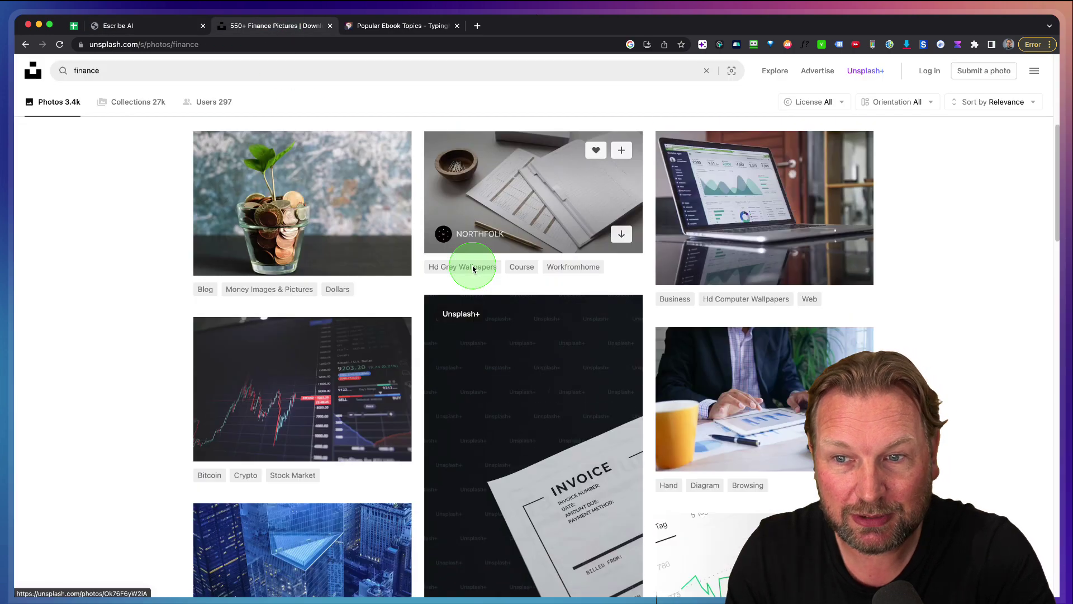
{"action": "scroll", "coordinate": [473, 268], "scroll_direction": "down", "scroll_amount": 15}
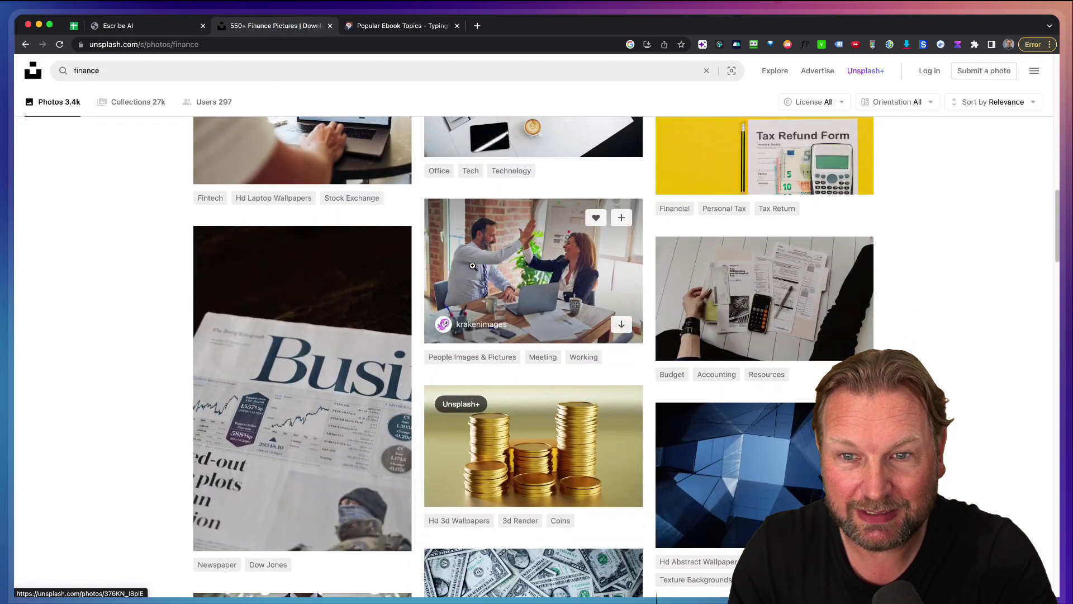
{"action": "right_click", "coordinate": [506, 266]}
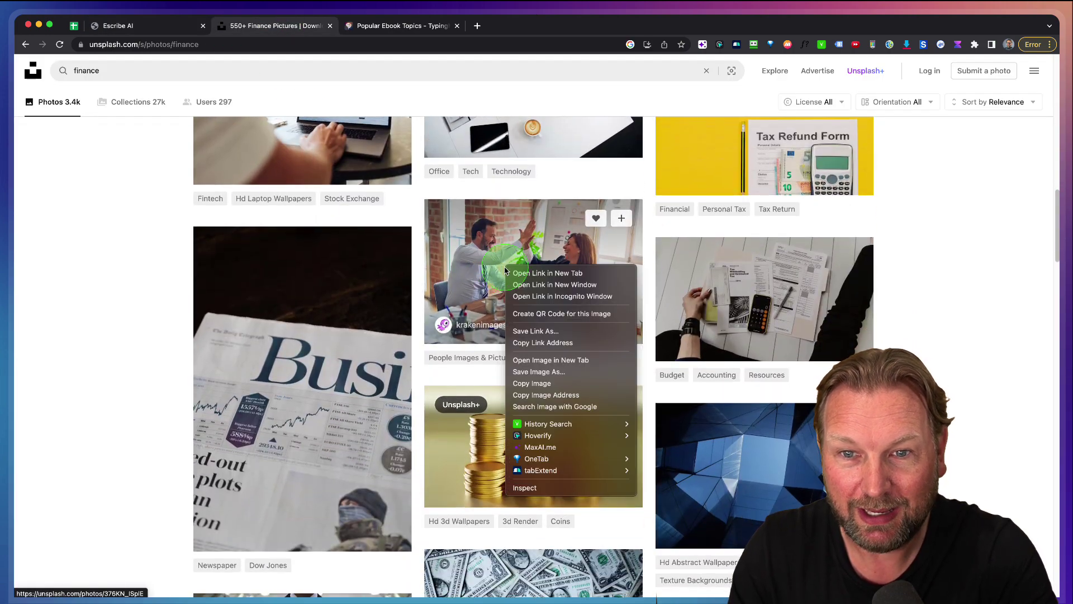
{"action": "left_click", "coordinate": [555, 399]}
- Insert the high-five photo under Chapter 1 and drag it wider
{"action": "left_click", "coordinate": [186, 26]}
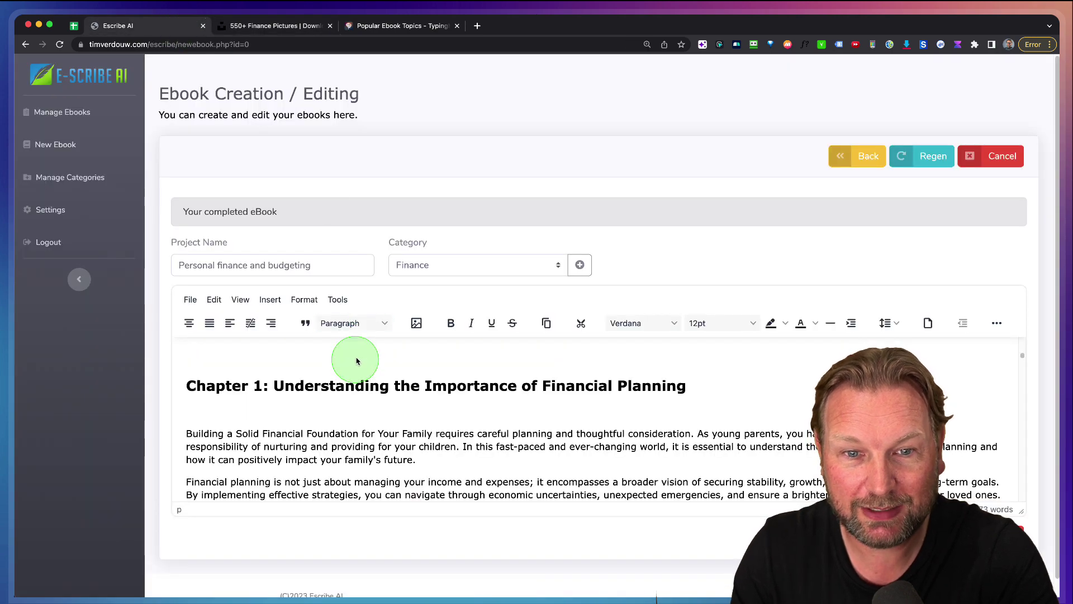
{"action": "left_click", "coordinate": [416, 323]}
{"action": "key", "text": "super+v"}
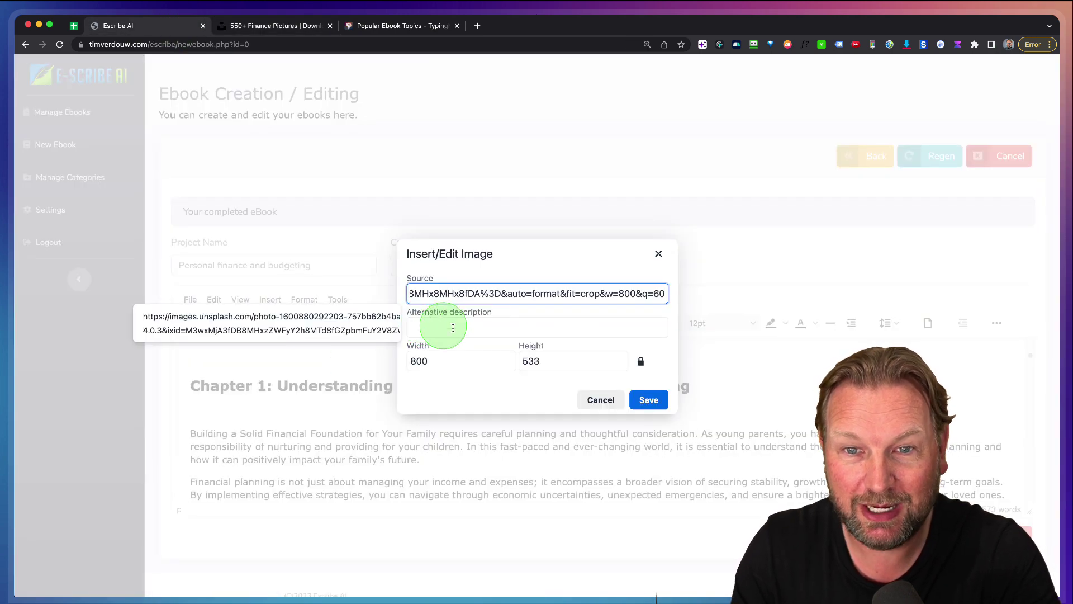
{"action": "left_click", "coordinate": [649, 400]}
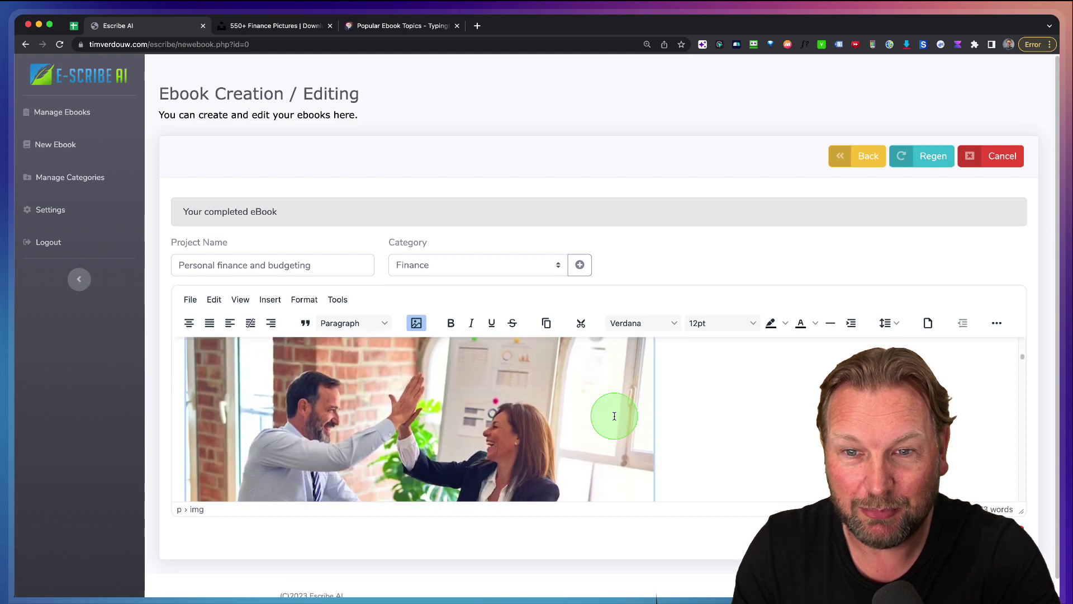
{"action": "scroll", "coordinate": [626, 408], "scroll_direction": "up", "scroll_amount": 2}
{"action": "left_click_drag", "start_coordinate": [652, 397], "coordinate": [728, 391]}
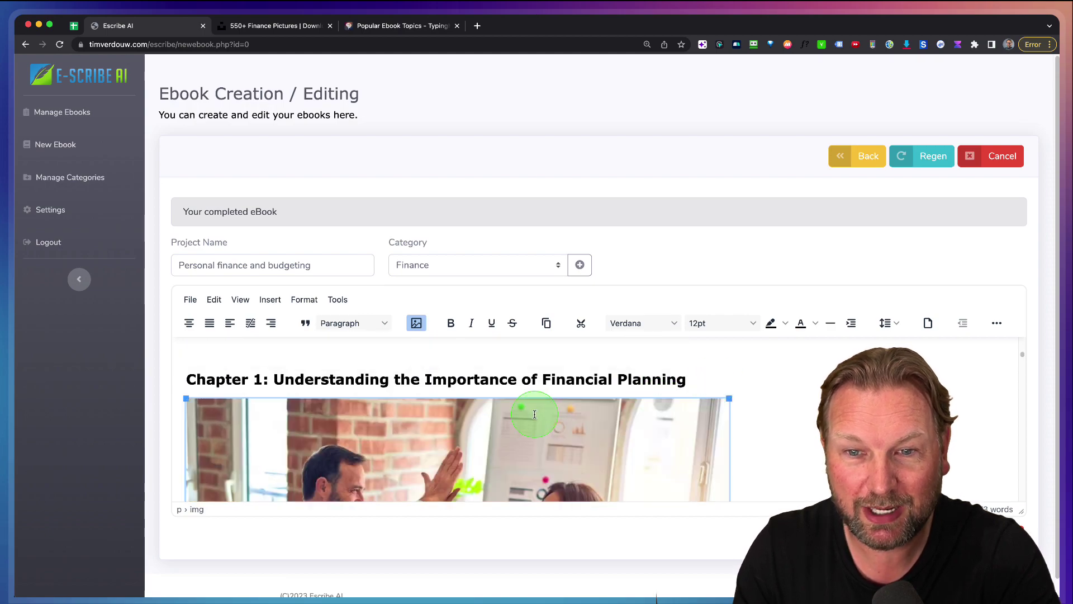
- Make the Chapter 2 heading bold at 18pt, then return to the Unsplash finance photos
{"action": "scroll", "coordinate": [535, 415], "scroll_direction": "down", "scroll_amount": 10}
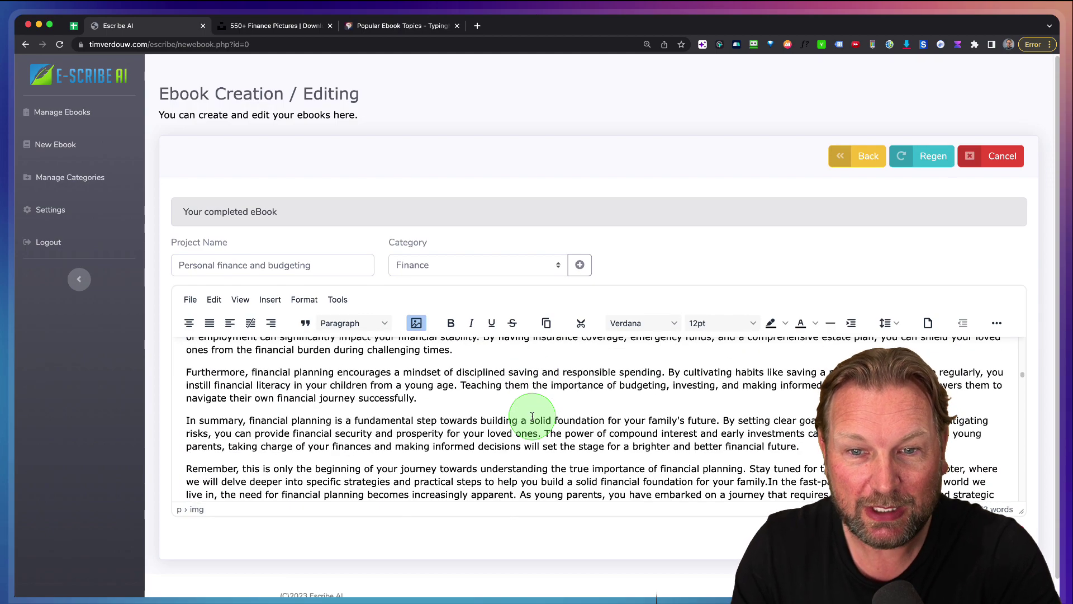
{"action": "scroll", "coordinate": [532, 415], "scroll_direction": "down", "scroll_amount": 10}
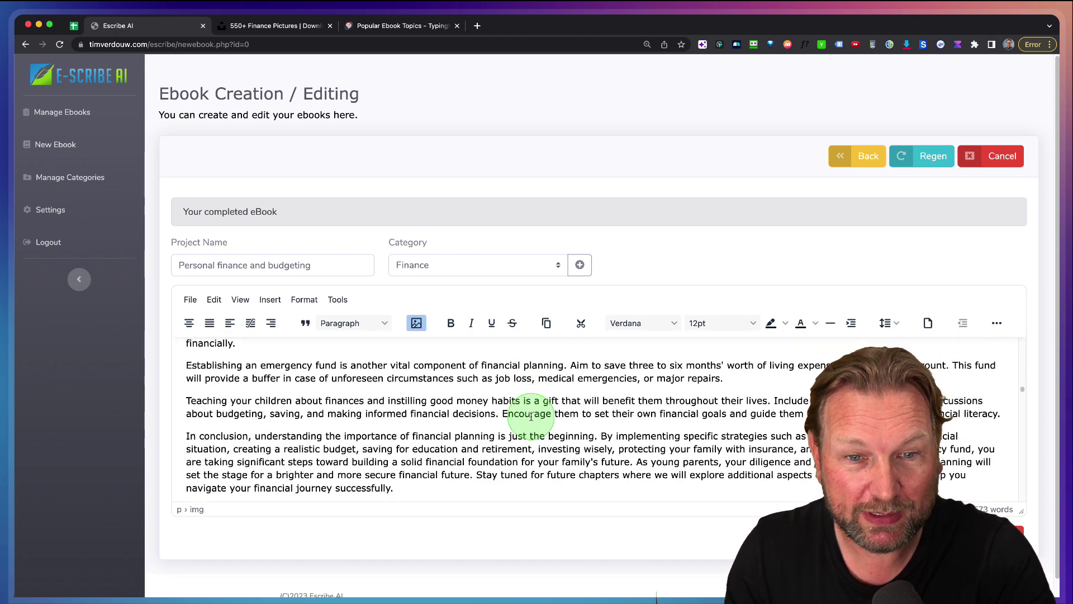
{"action": "scroll", "coordinate": [531, 416], "scroll_direction": "down", "scroll_amount": 3}
{"action": "triple_click", "coordinate": [183, 363]}
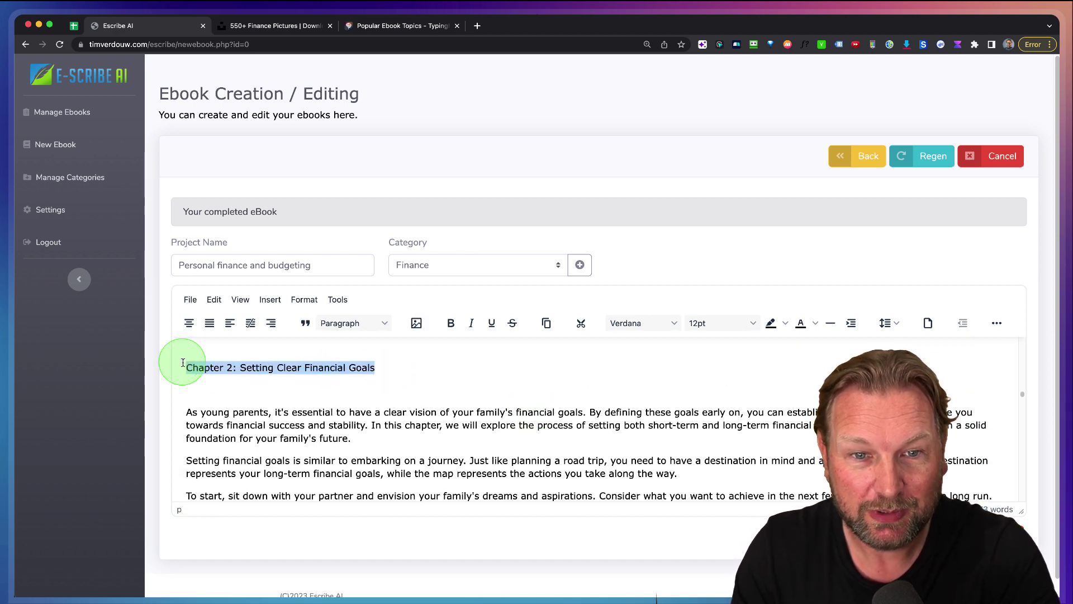
{"action": "left_click", "coordinate": [451, 323]}
{"action": "left_click", "coordinate": [707, 323]}
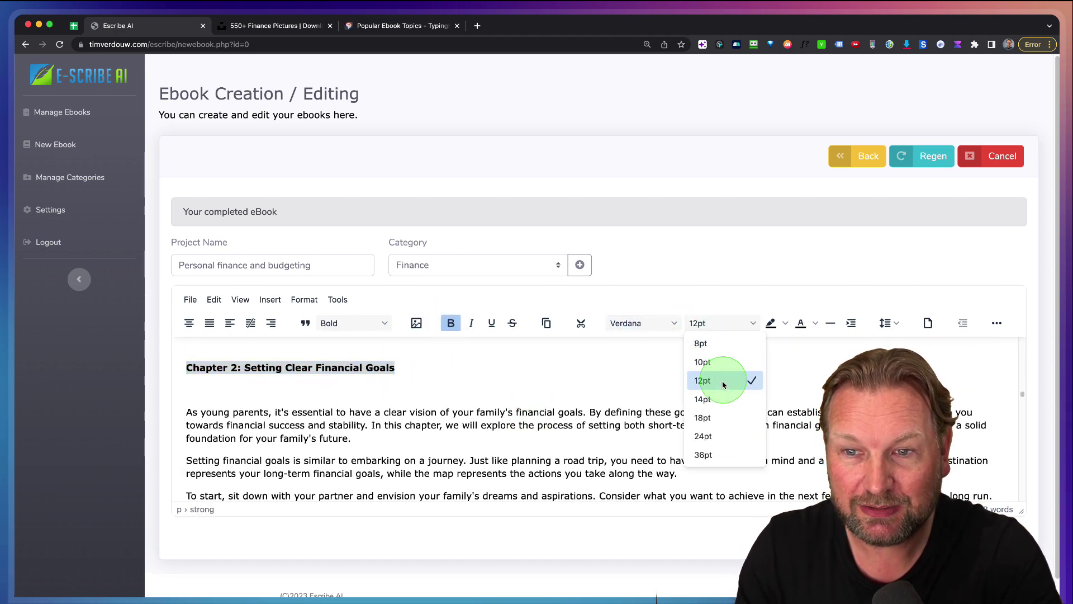
{"action": "left_click", "coordinate": [705, 417]}
{"action": "left_click", "coordinate": [265, 395]}
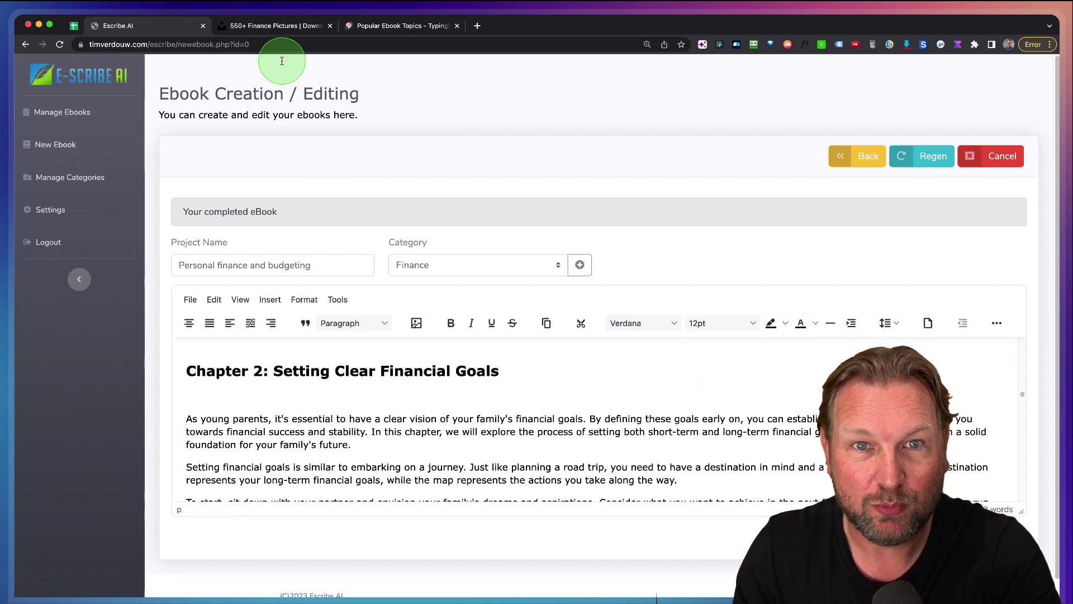
{"action": "left_click", "coordinate": [277, 26]}
- Scroll the Unsplash finance results and copy the photo of a hand stacking coins
{"action": "scroll", "coordinate": [479, 219], "scroll_direction": "down", "scroll_amount": 5}
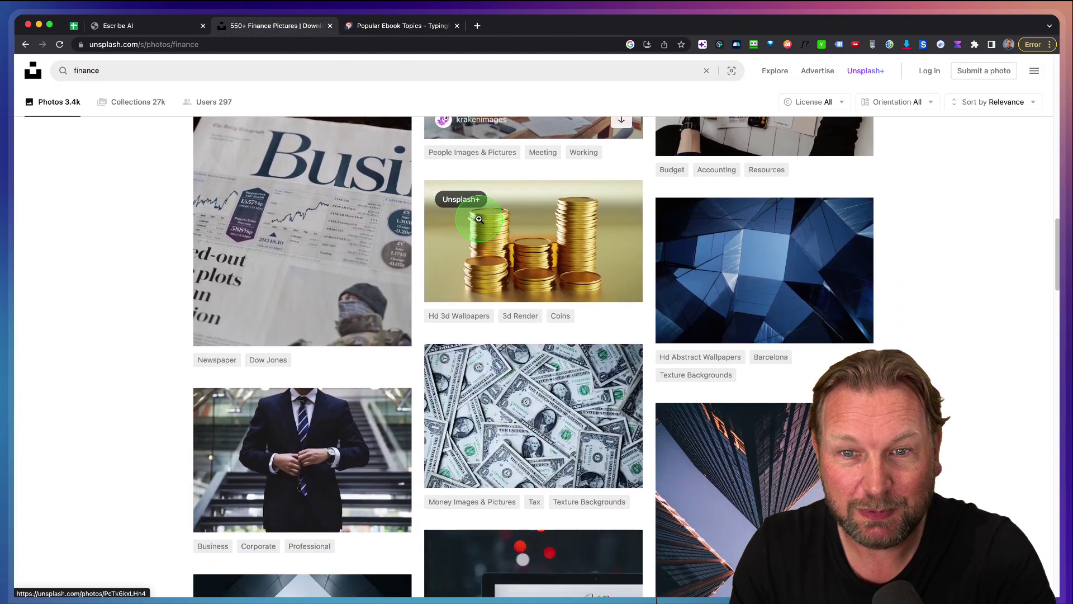
{"action": "scroll", "coordinate": [479, 218], "scroll_direction": "down", "scroll_amount": 15}
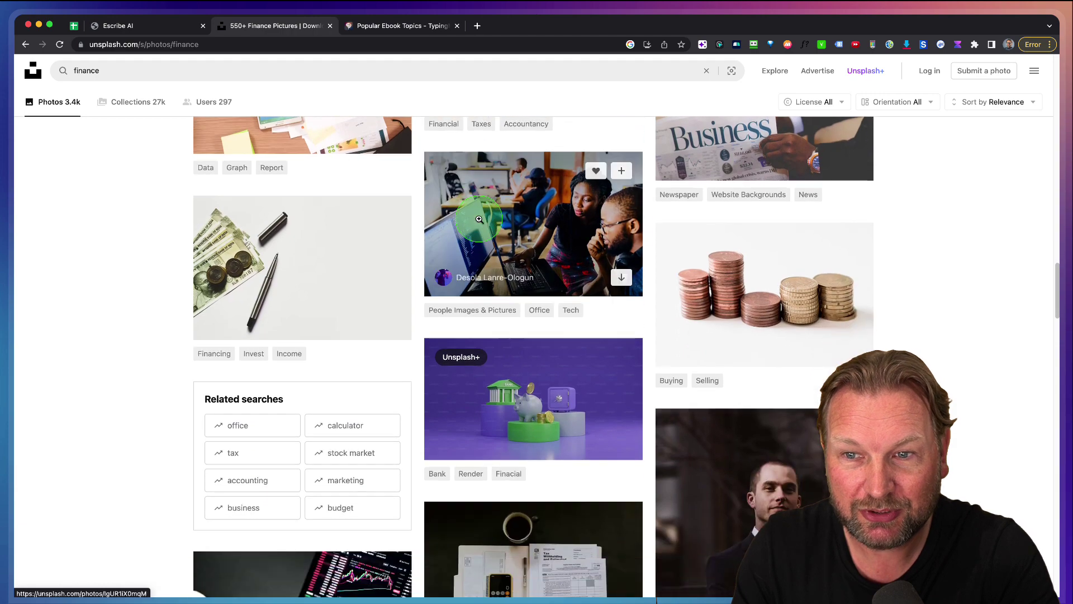
{"action": "scroll", "coordinate": [479, 219], "scroll_direction": "down", "scroll_amount": 10}
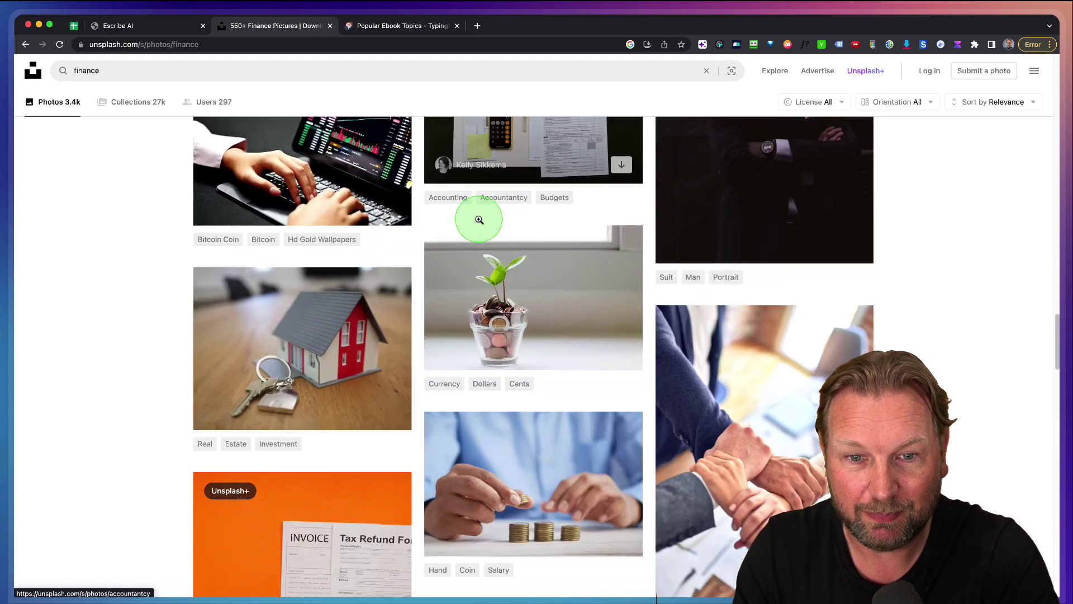
{"action": "scroll", "coordinate": [479, 220], "scroll_direction": "down", "scroll_amount": 4}
{"action": "right_click", "coordinate": [534, 255]}
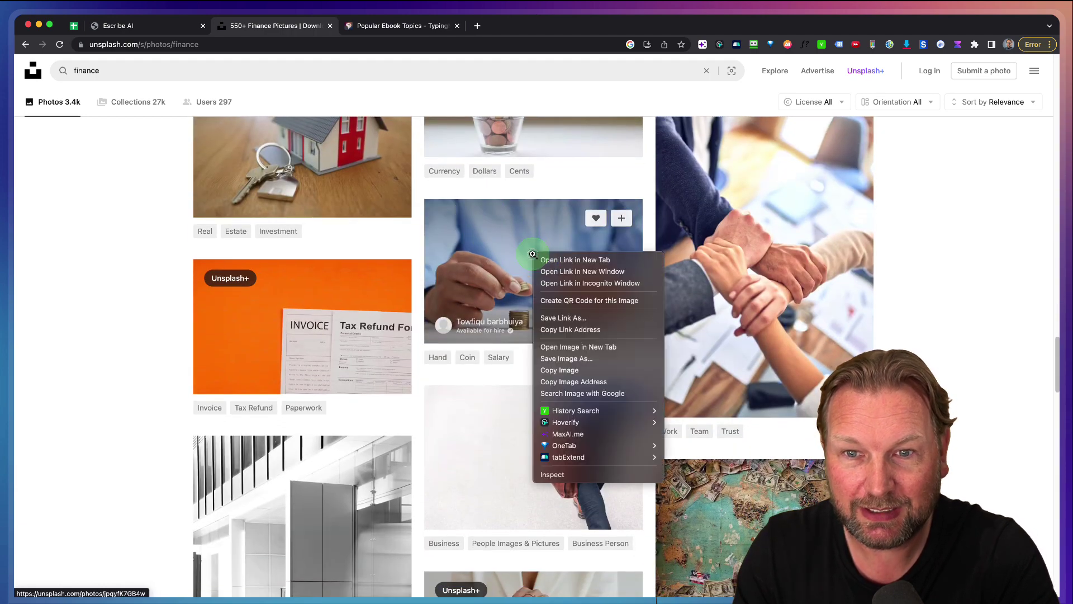
{"action": "left_click", "coordinate": [602, 373]}
- Insert the copied coin photo's address as an 800×534 image below the Chapter 2 heading
{"action": "left_click", "coordinate": [173, 27]}
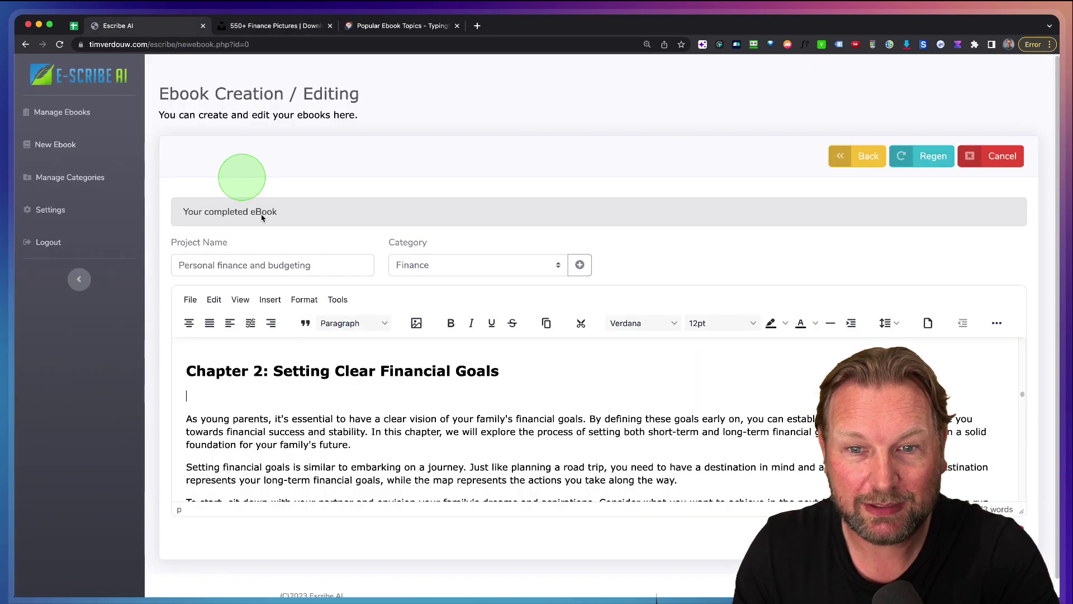
{"action": "left_click", "coordinate": [416, 323]}
{"action": "key", "text": "super+v"}
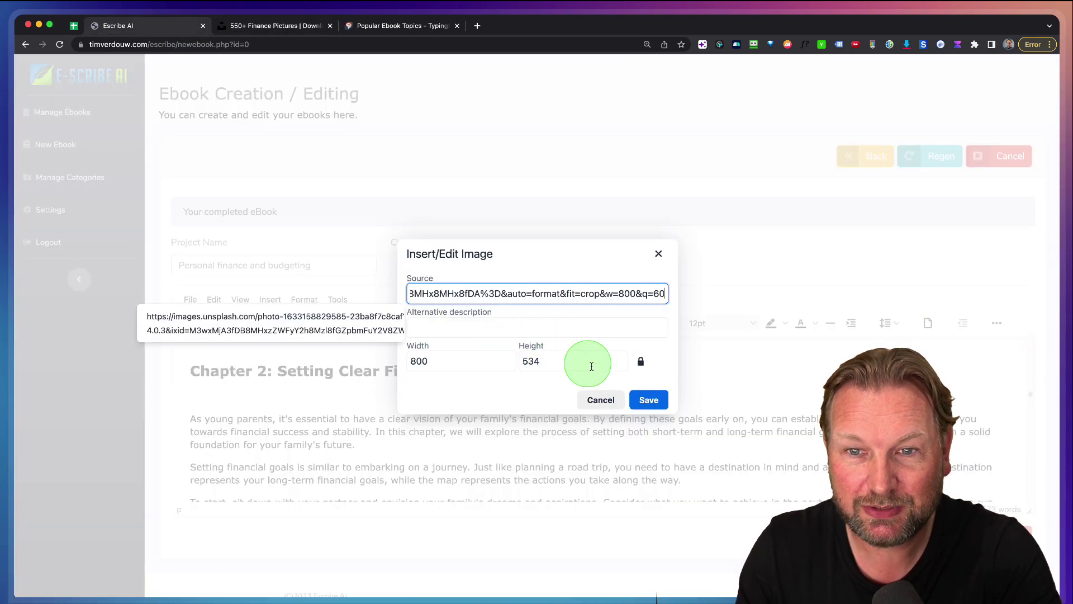
{"action": "left_click", "coordinate": [649, 400]}
{"action": "scroll", "coordinate": [601, 405], "scroll_direction": "down", "scroll_amount": 5}
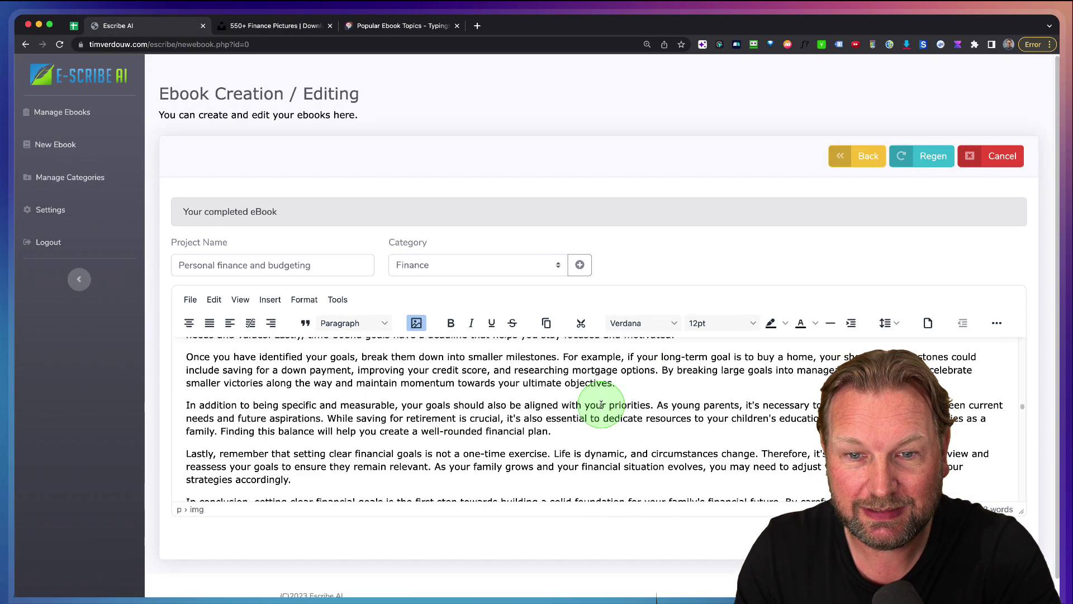
{"action": "scroll", "coordinate": [601, 405], "scroll_direction": "down", "scroll_amount": 15}
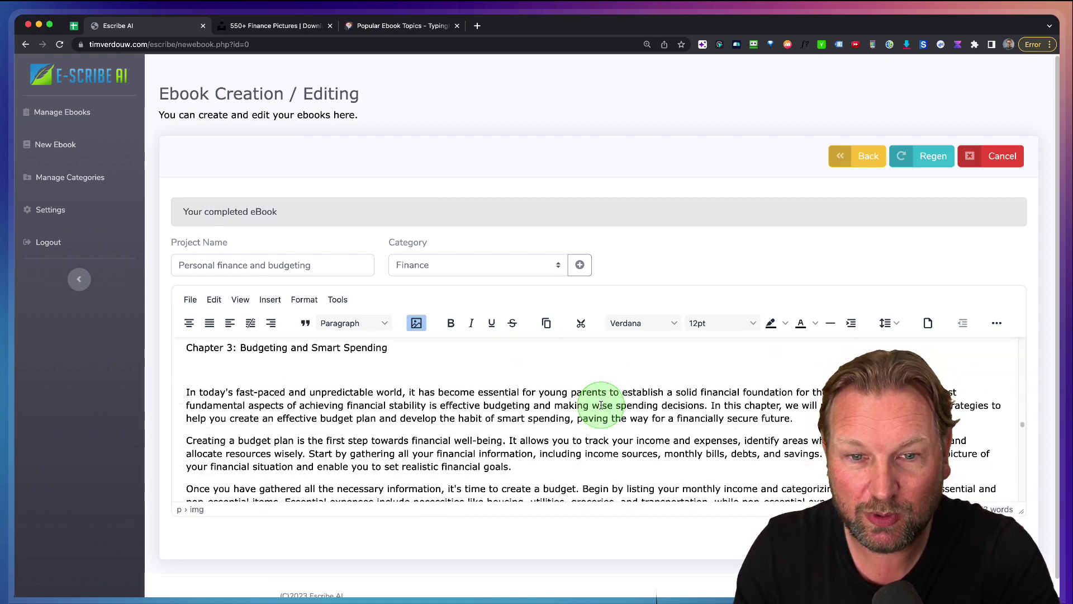
{"action": "scroll", "coordinate": [601, 405], "scroll_direction": "down", "scroll_amount": 5}
{"action": "scroll", "coordinate": [599, 403], "scroll_direction": "up", "scroll_amount": 7}
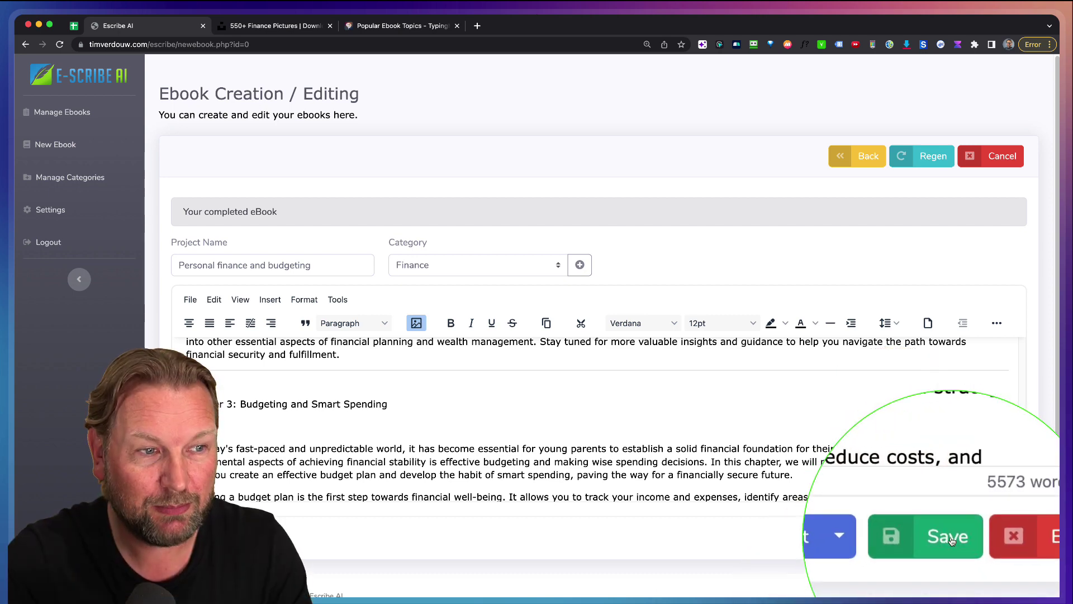
- Save the finance ebook and export it as Personal-finance-and-budgeting.pdf
{"action": "left_click", "coordinate": [952, 539]}
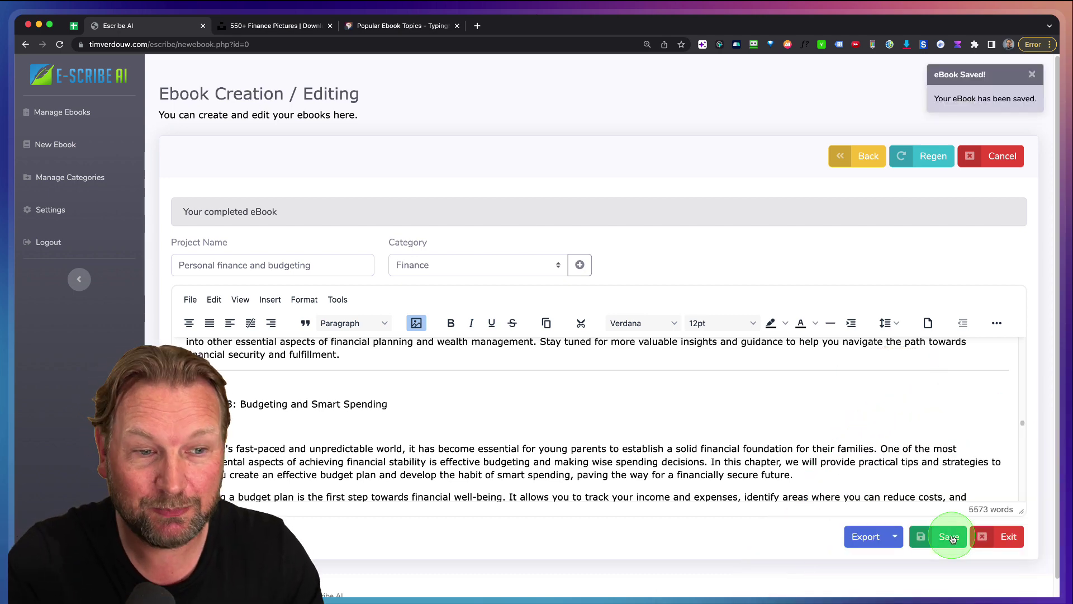
{"action": "left_click", "coordinate": [895, 536]}
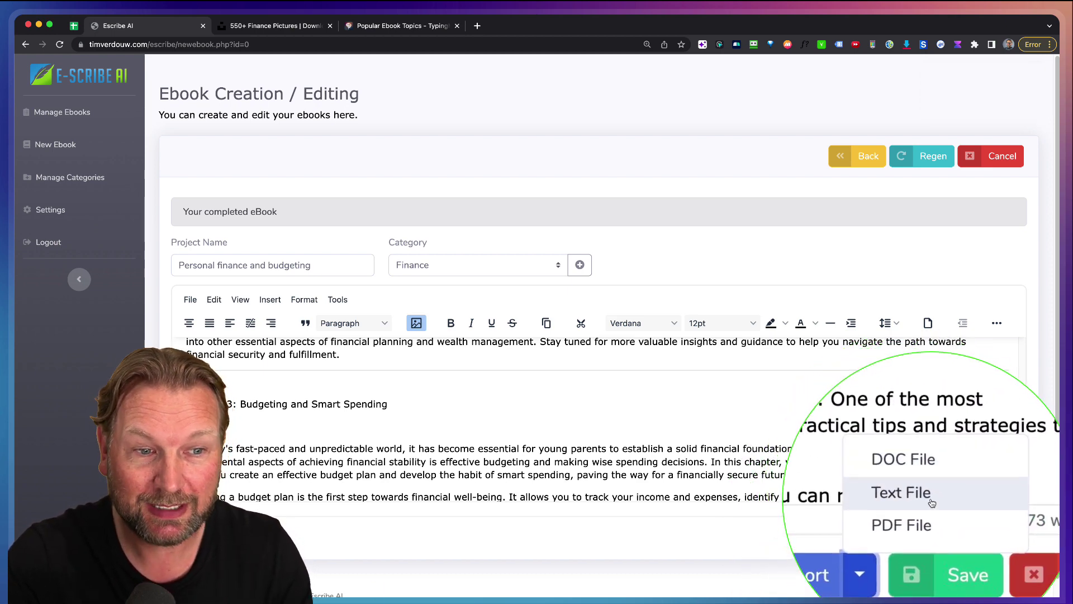
{"action": "left_click", "coordinate": [918, 546]}
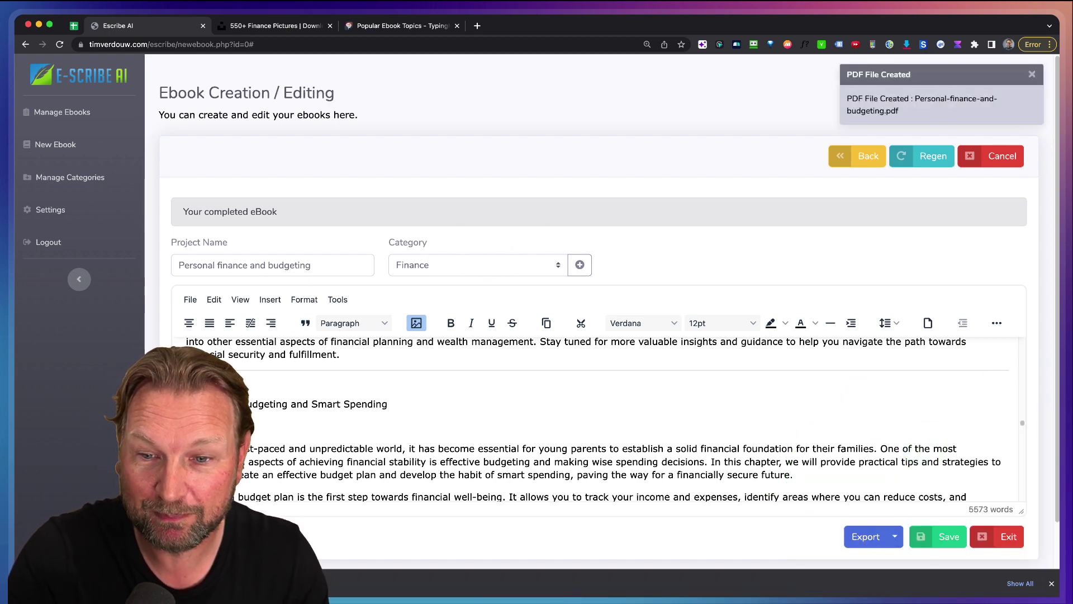
- Open the downloaded finance PDF, page through pages 1–6, then go back to Escribe AI
{"action": "left_click", "coordinate": [84, 583]}
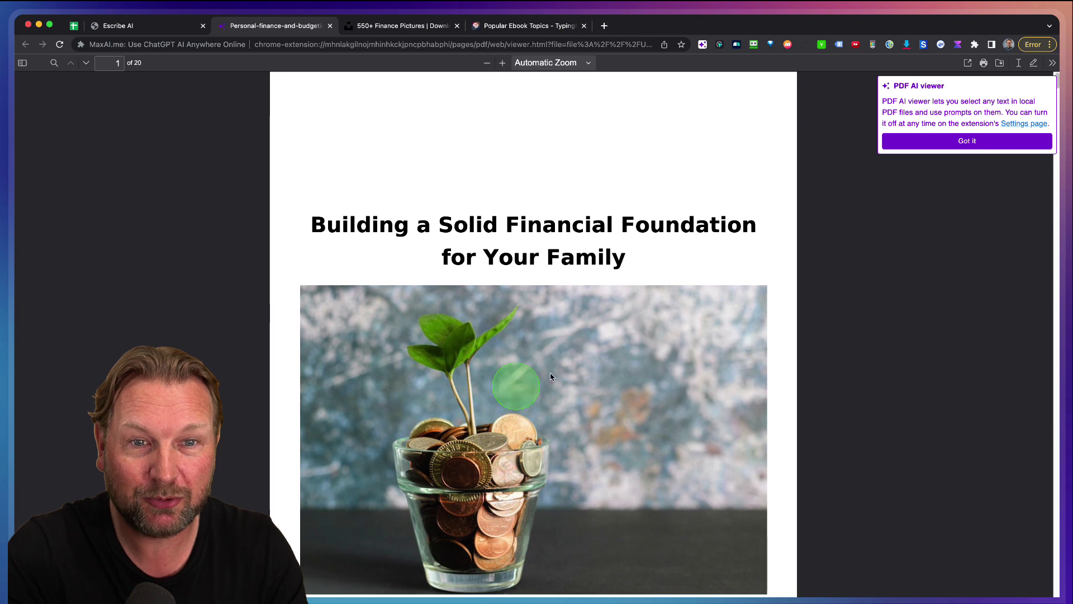
{"action": "scroll", "coordinate": [630, 347], "scroll_direction": "down", "scroll_amount": 6}
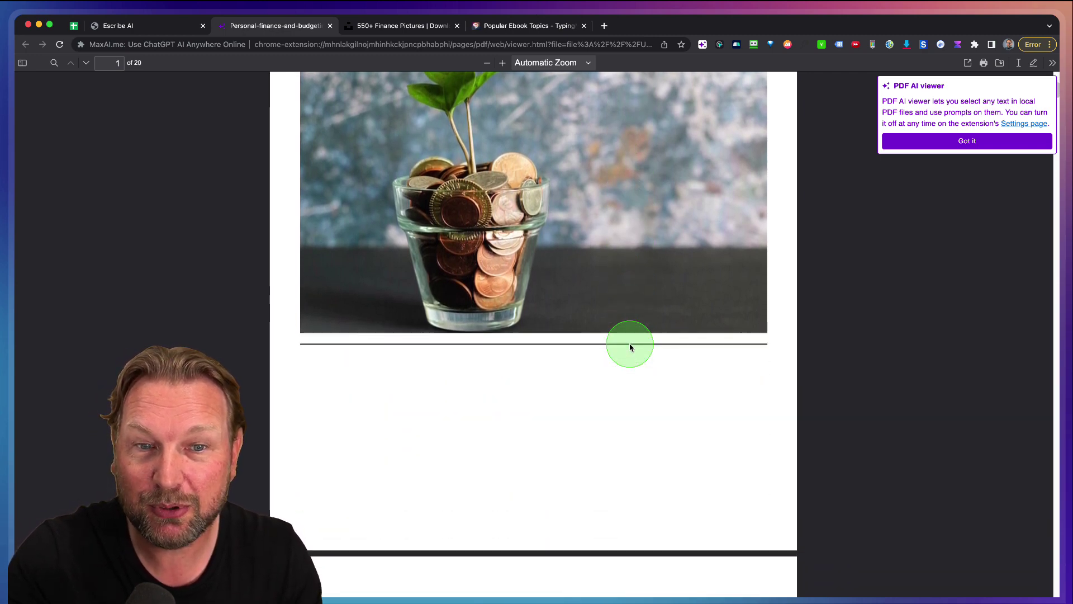
{"action": "scroll", "coordinate": [630, 347], "scroll_direction": "down", "scroll_amount": 6}
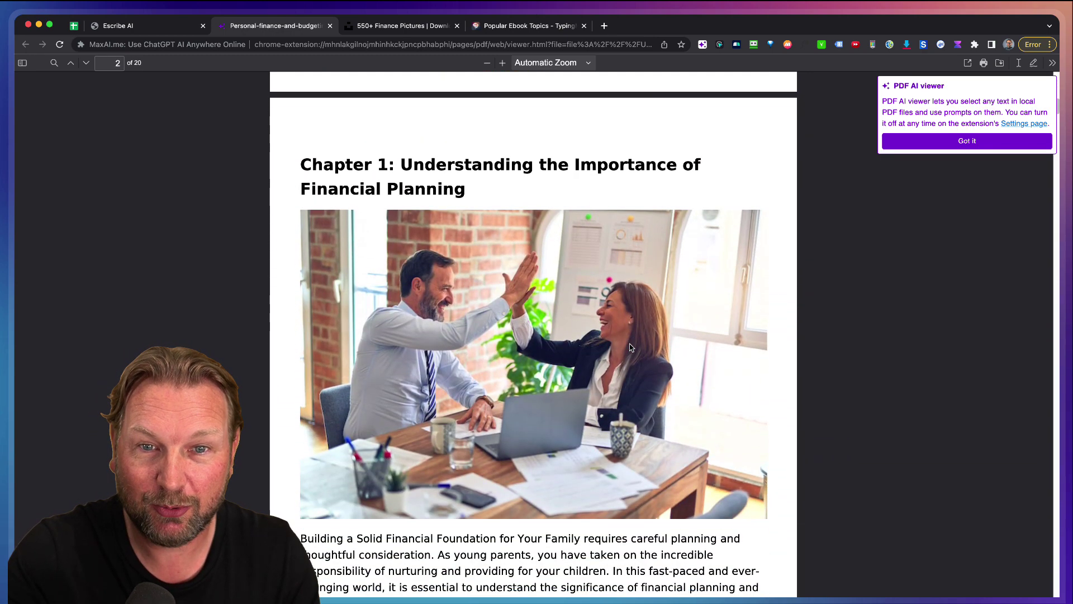
{"action": "scroll", "coordinate": [630, 348], "scroll_direction": "down", "scroll_amount": 4}
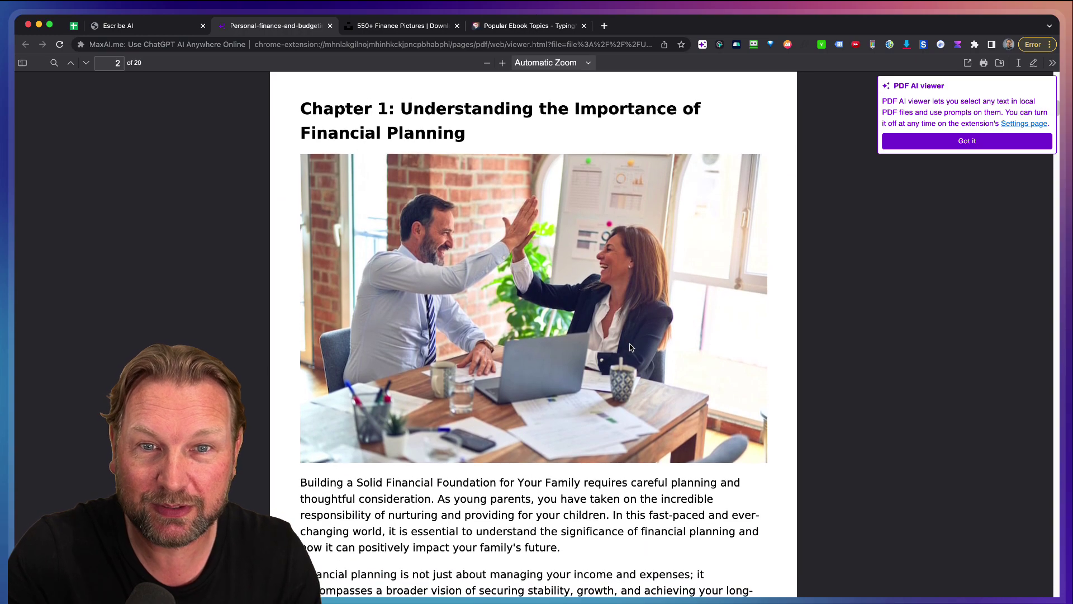
{"action": "scroll", "coordinate": [630, 347], "scroll_direction": "down", "scroll_amount": 20}
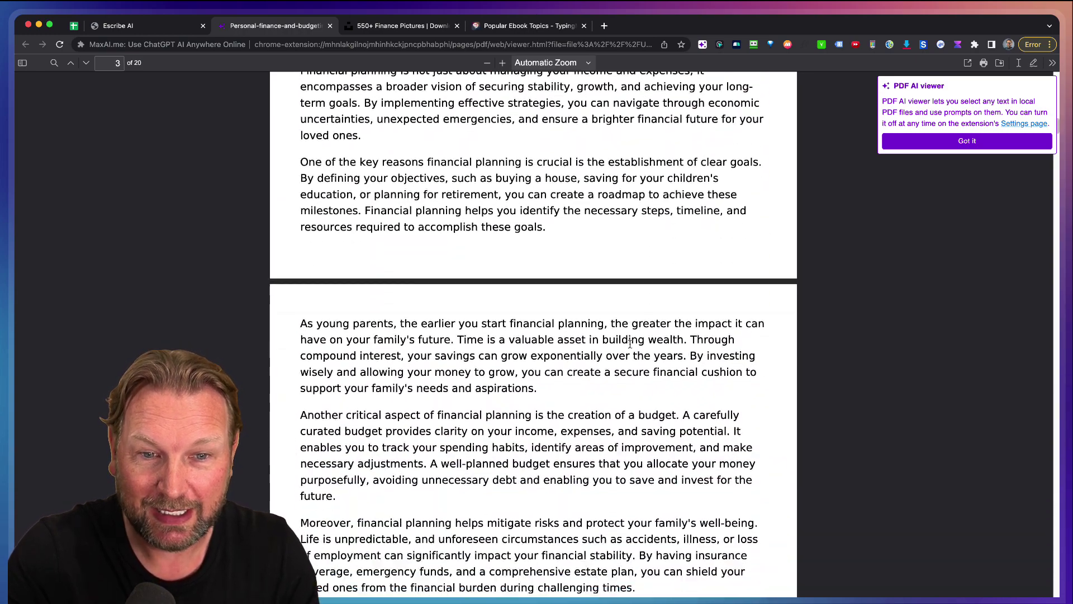
{"action": "scroll", "coordinate": [630, 345], "scroll_direction": "down", "scroll_amount": 20}
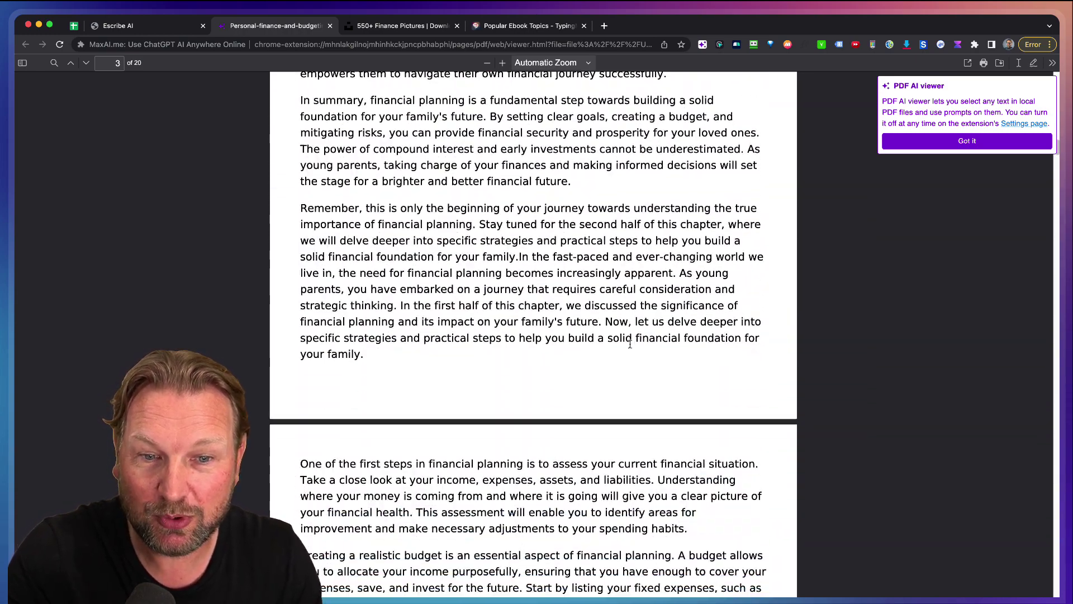
{"action": "scroll", "coordinate": [630, 348], "scroll_direction": "down", "scroll_amount": 20}
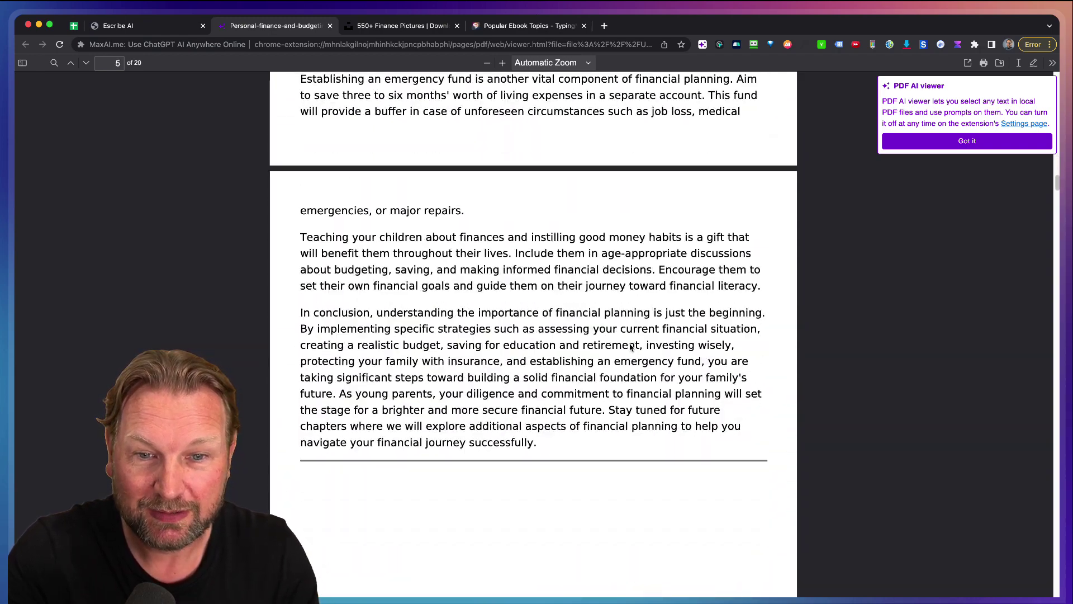
{"action": "scroll", "coordinate": [629, 347], "scroll_direction": "down", "scroll_amount": 15}
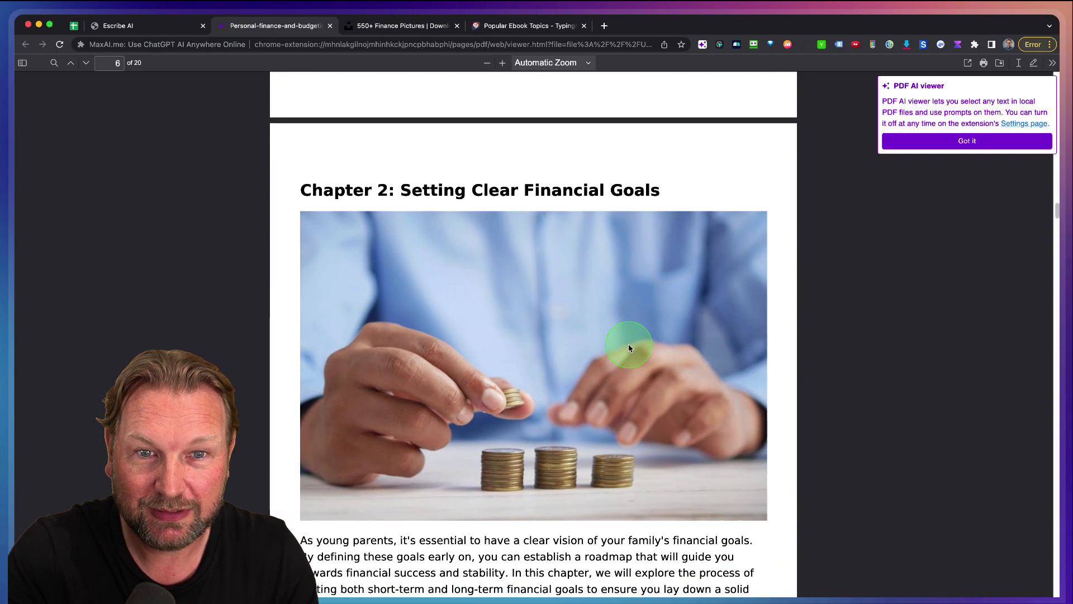
{"action": "scroll", "coordinate": [629, 346], "scroll_direction": "down", "scroll_amount": 12}
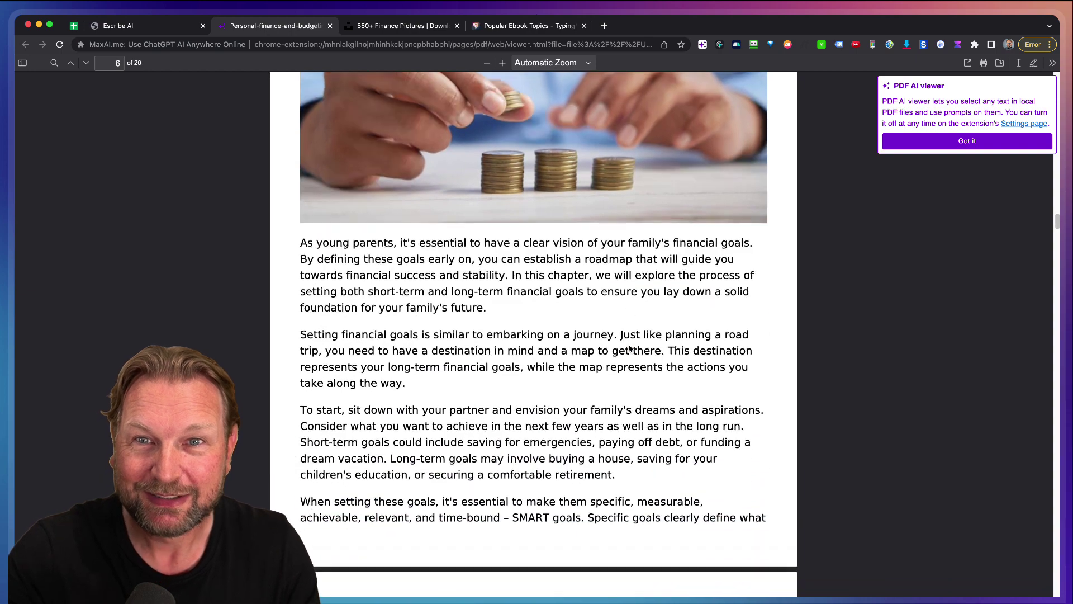
{"action": "left_click", "coordinate": [176, 28]}
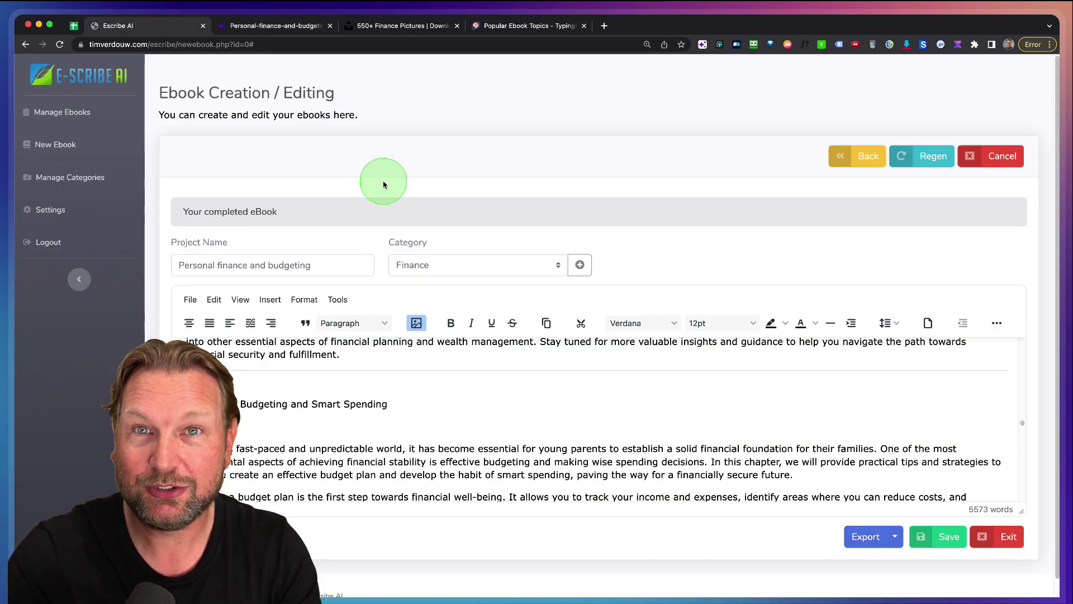
- From Manage Ebooks, open the Succesful entrepreneurship ebook for editing
{"action": "left_click", "coordinate": [55, 113]}
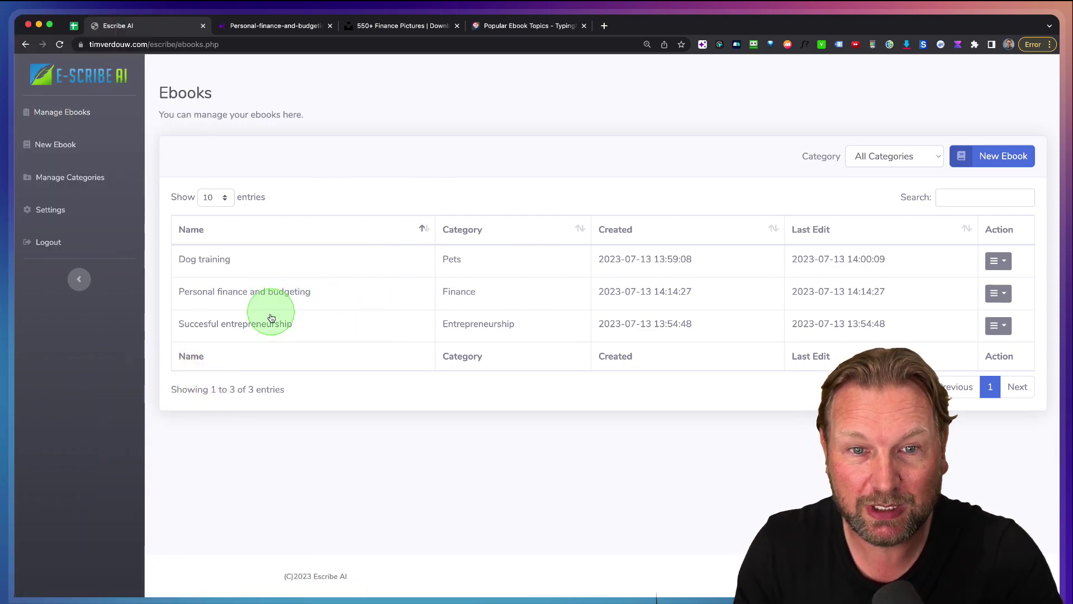
{"action": "left_click", "coordinate": [999, 325]}
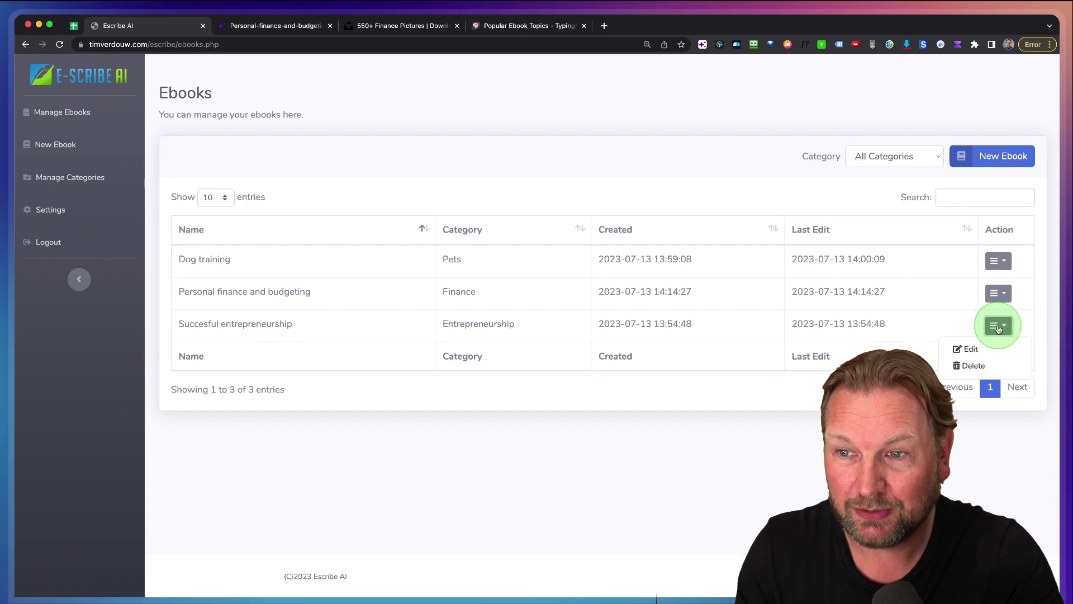
{"action": "left_click", "coordinate": [967, 350]}
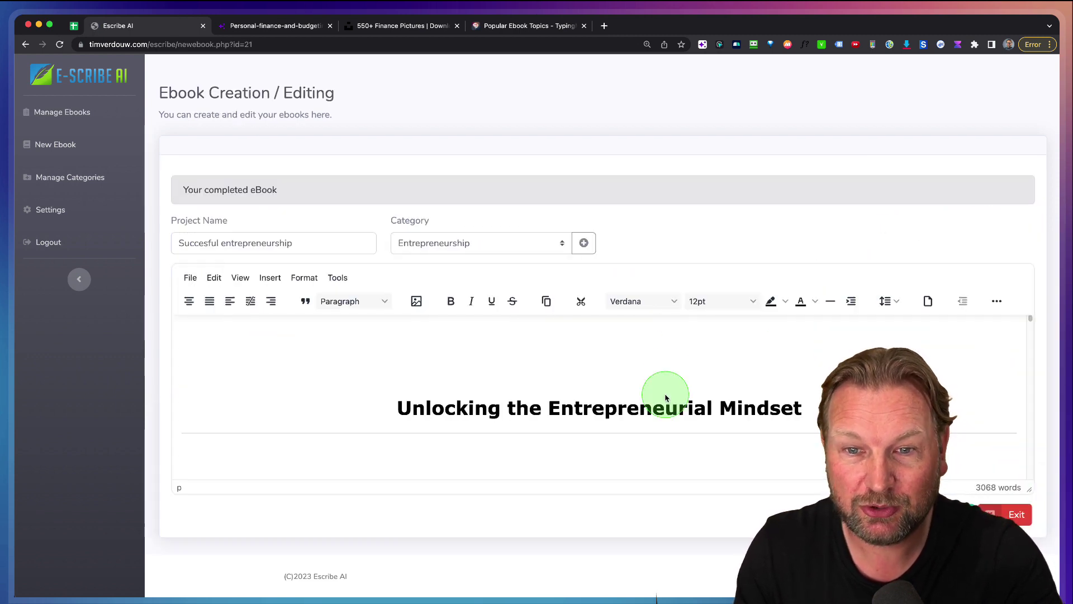
- Look through the entrepreneurship ebook and export it as Succesful-entrepreneurship.pdf
{"action": "scroll", "coordinate": [664, 397], "scroll_direction": "down", "scroll_amount": 3}
{"action": "scroll", "coordinate": [665, 397], "scroll_direction": "down", "scroll_amount": 5}
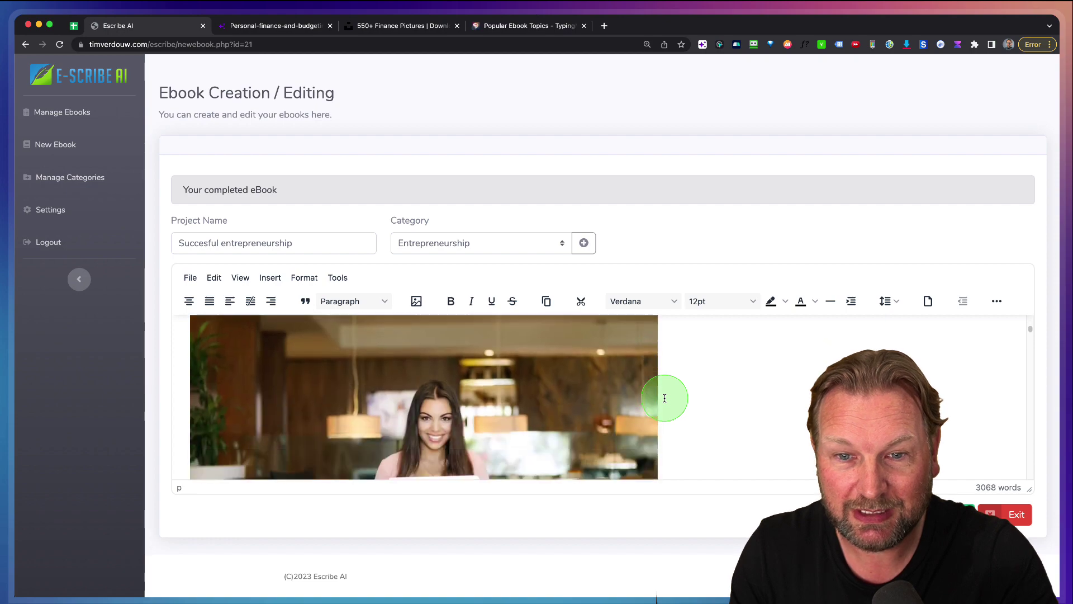
{"action": "scroll", "coordinate": [665, 398], "scroll_direction": "down", "scroll_amount": 15}
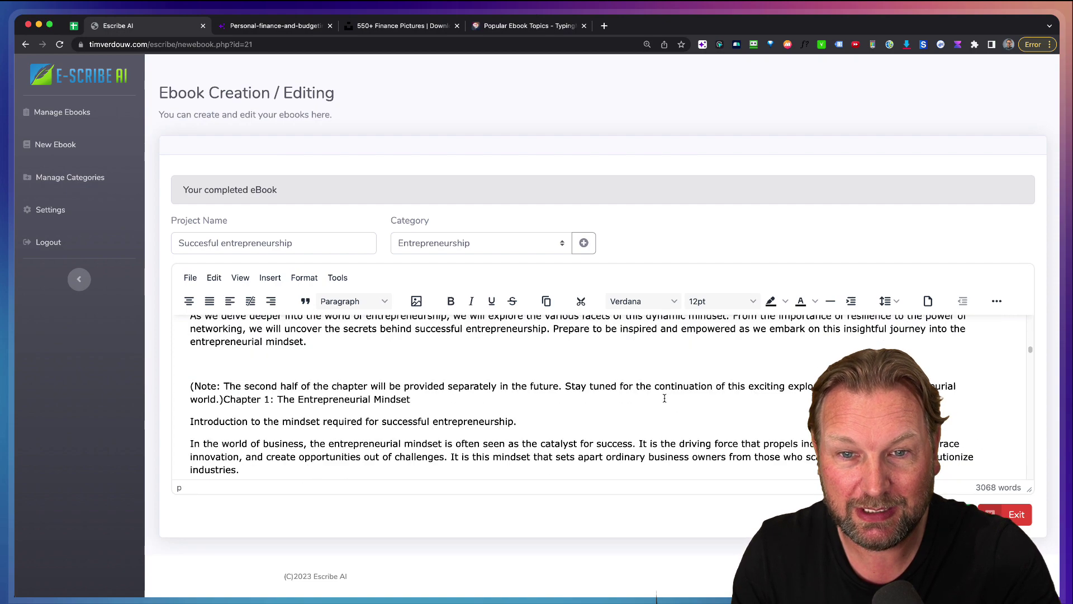
{"action": "scroll", "coordinate": [664, 398], "scroll_direction": "down", "scroll_amount": 5}
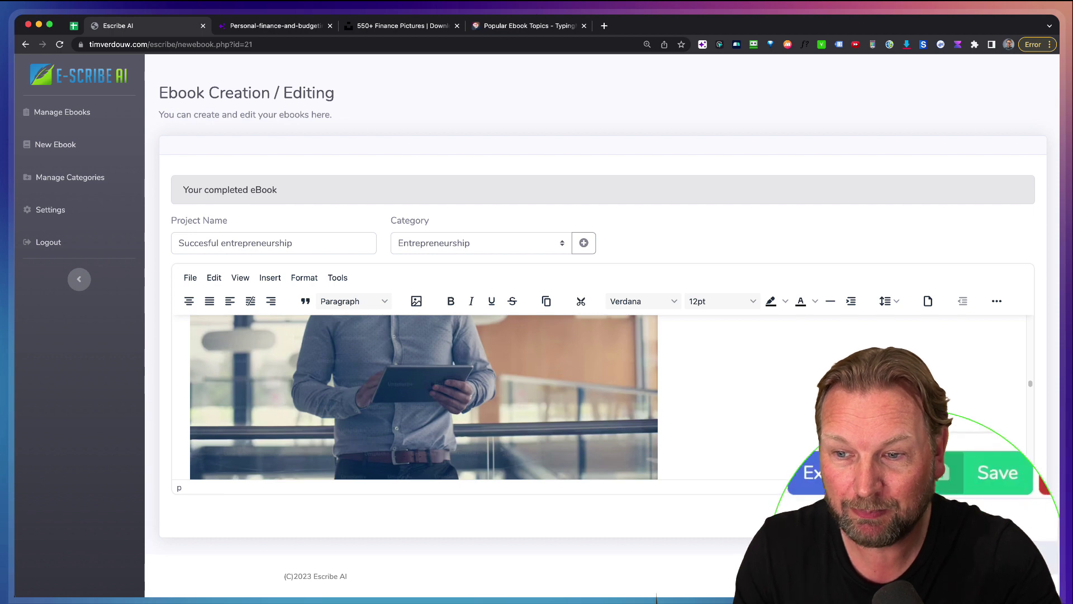
{"action": "left_click", "coordinate": [944, 514]}
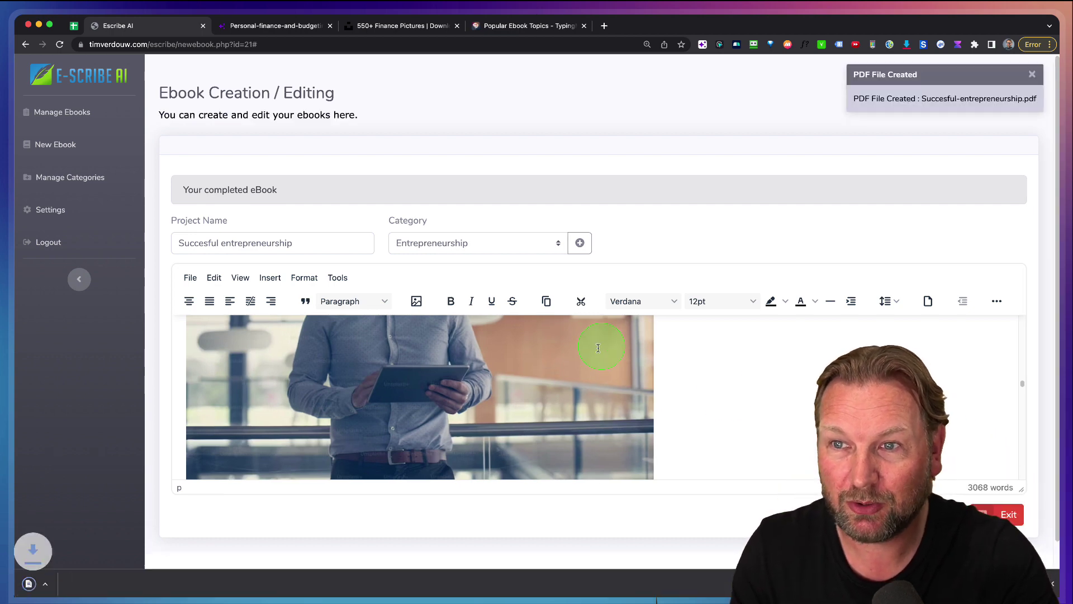
- Open Succesful-entrepreneurship.pdf and scroll to the Chapter 2: Characteristics of Successful Entrepreneurs photo
{"action": "left_click", "coordinate": [71, 583]}
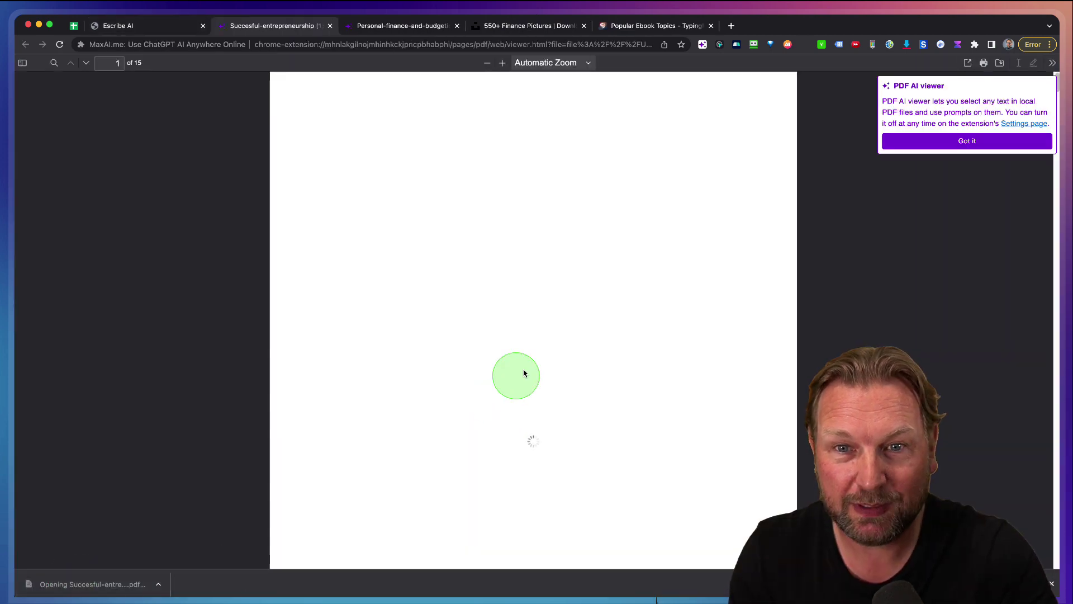
{"action": "scroll", "coordinate": [706, 337], "scroll_direction": "down", "scroll_amount": 6}
{"action": "scroll", "coordinate": [707, 339], "scroll_direction": "down", "scroll_amount": 5}
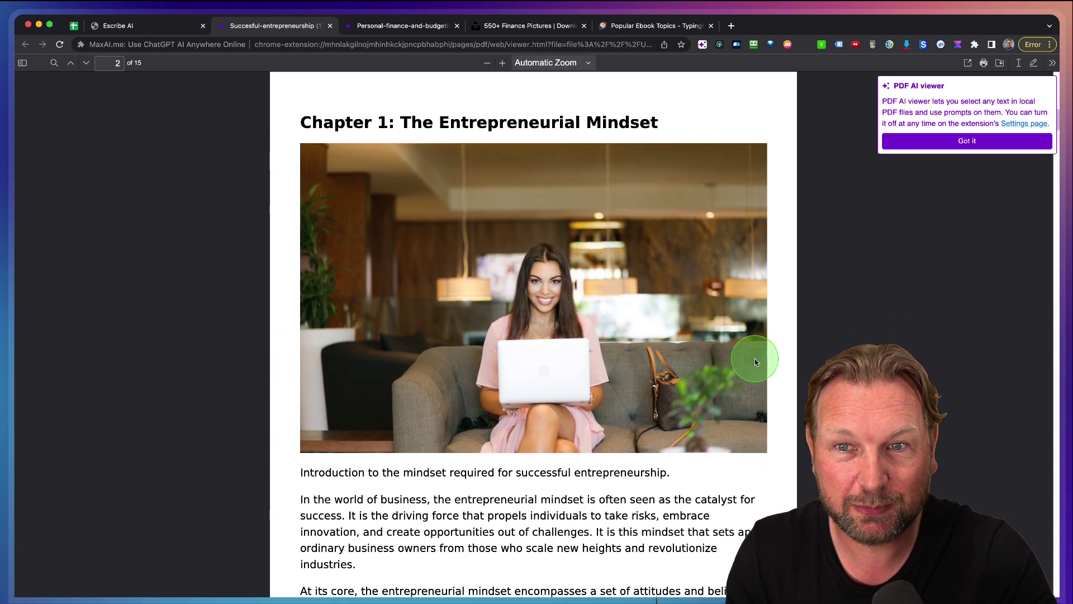
{"action": "scroll", "coordinate": [767, 350], "scroll_direction": "down", "scroll_amount": 10}
{"action": "scroll", "coordinate": [755, 363], "scroll_direction": "down", "scroll_amount": 15}
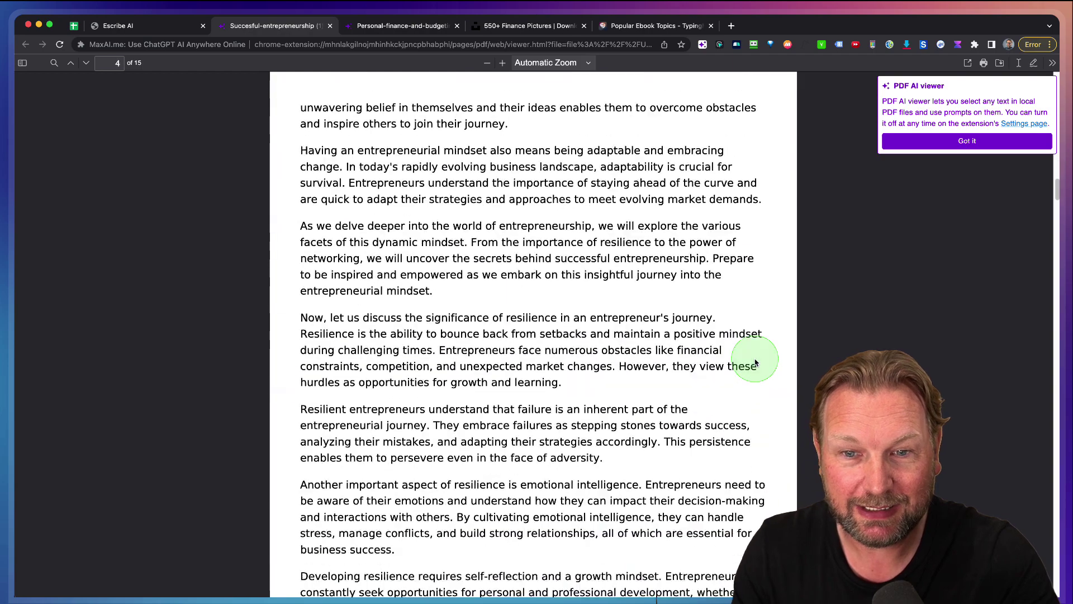
{"action": "scroll", "coordinate": [755, 362], "scroll_direction": "down", "scroll_amount": 10}
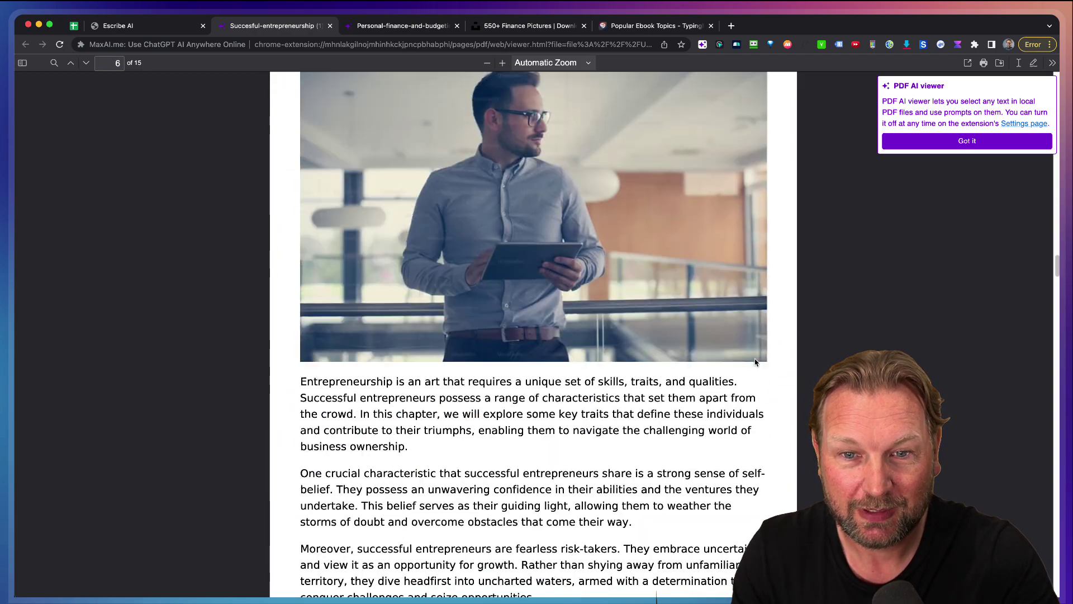
{"action": "scroll", "coordinate": [757, 358], "scroll_direction": "up", "scroll_amount": 2}
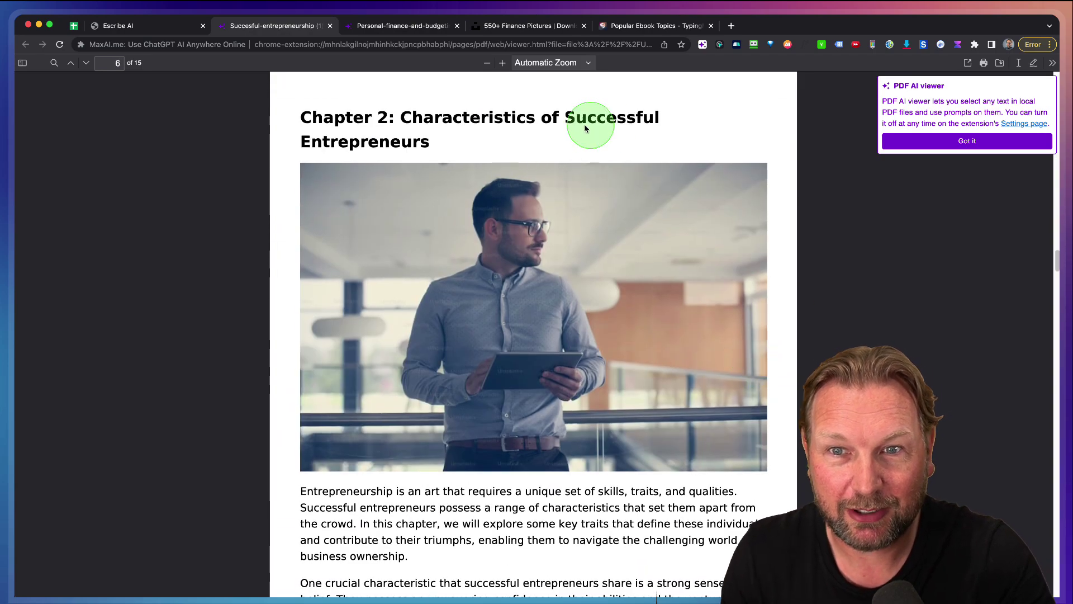
- Back in Escribe AI, open the Dog training ebook for editing from Manage Ebooks
{"action": "left_click", "coordinate": [104, 26]}
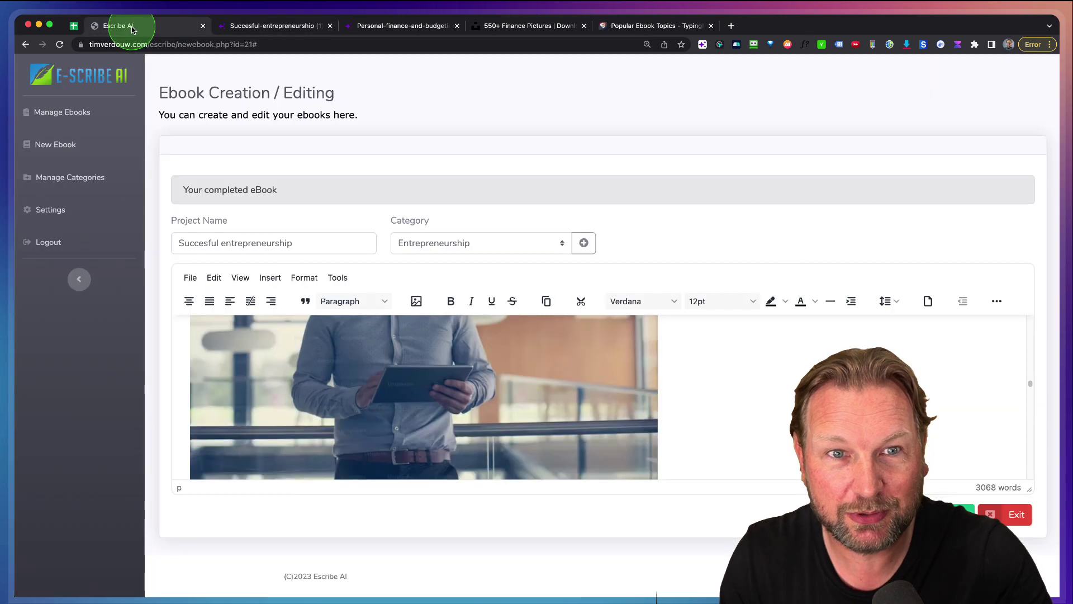
{"action": "left_click", "coordinate": [60, 115]}
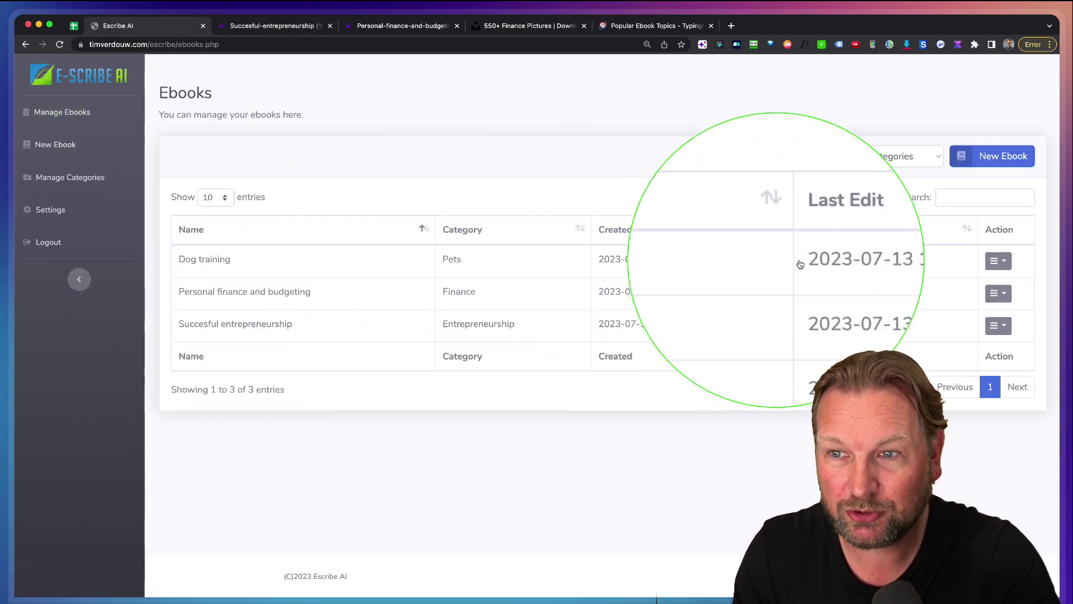
{"action": "left_click", "coordinate": [998, 261]}
{"action": "left_click", "coordinate": [972, 285]}
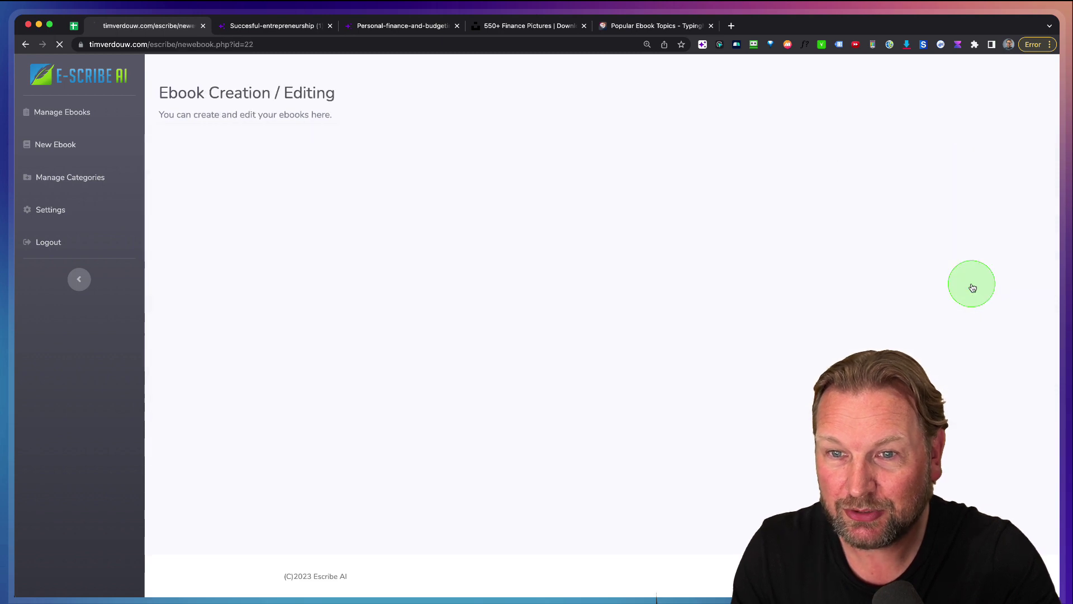
- Export the Dog training ebook as a PDF file
{"action": "scroll", "coordinate": [779, 407], "scroll_direction": "down", "scroll_amount": 5}
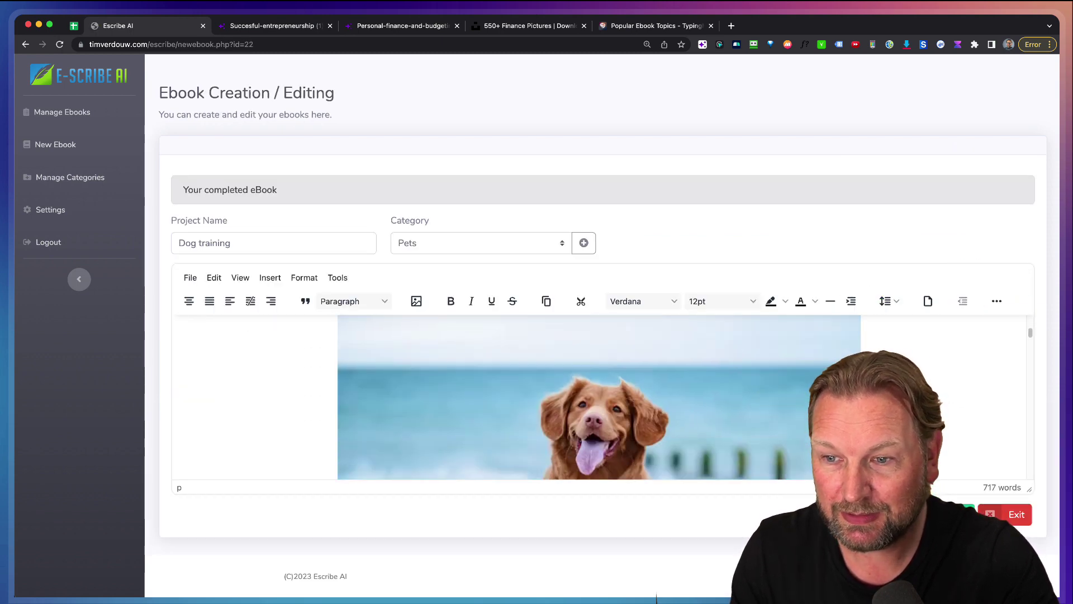
{"action": "left_click", "coordinate": [905, 516]}
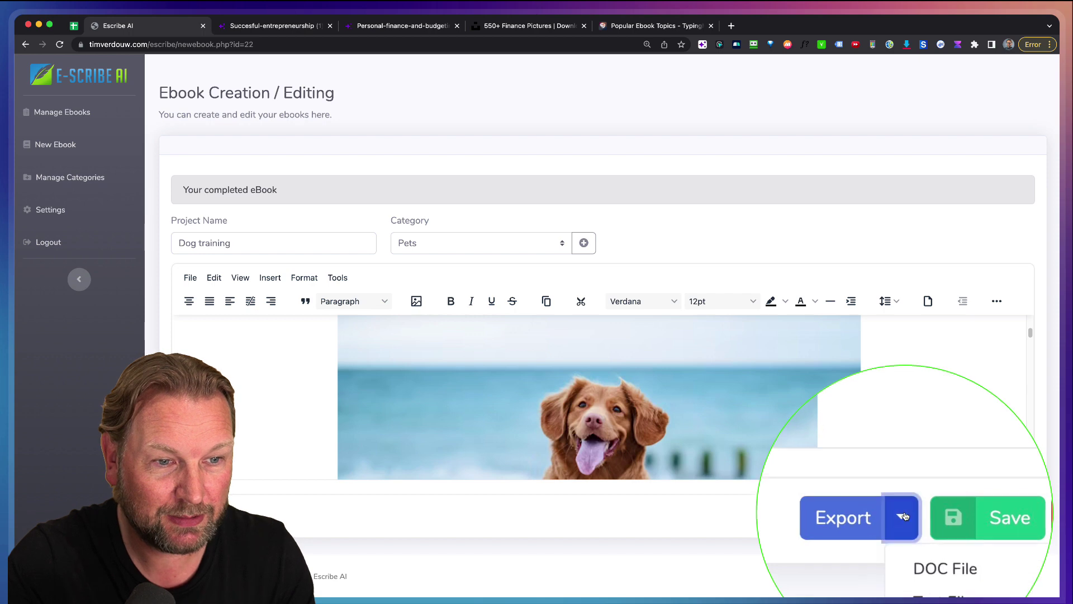
{"action": "left_click", "coordinate": [924, 576]}
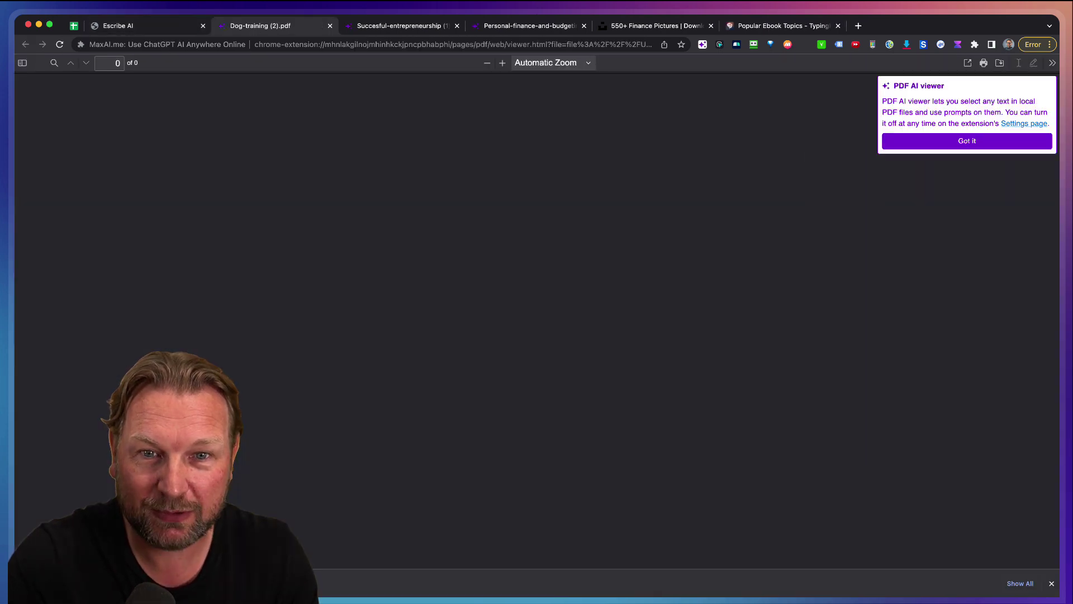
- Scroll the Dog-training PDF through pages 1–4 to the Chapter 2 agility-dog photo
{"action": "scroll", "coordinate": [762, 384], "scroll_direction": "down", "scroll_amount": 3}
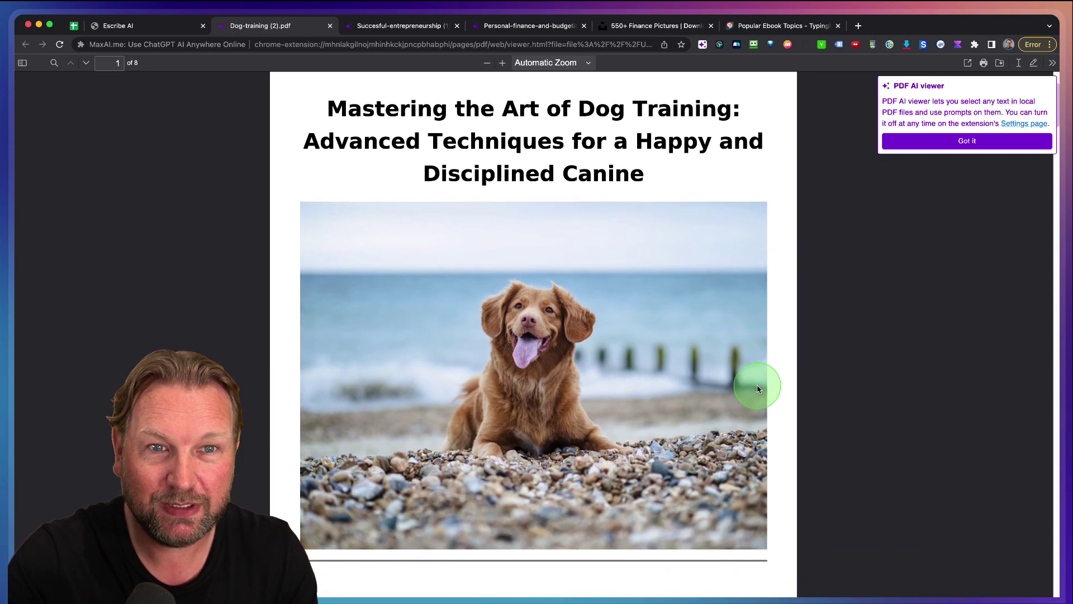
{"action": "scroll", "coordinate": [763, 388], "scroll_direction": "down", "scroll_amount": 1}
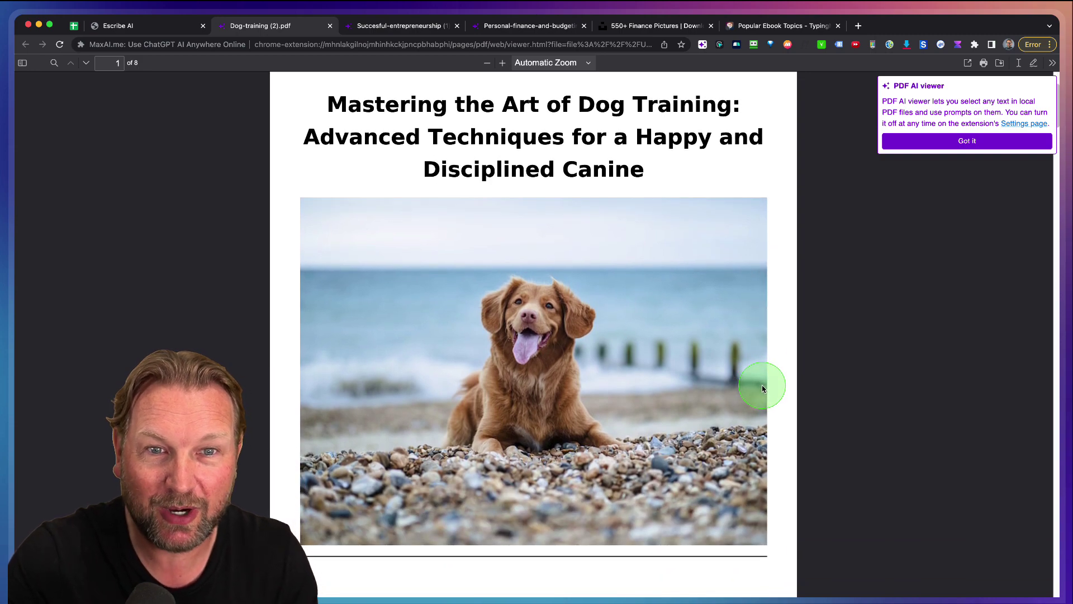
{"action": "scroll", "coordinate": [763, 387], "scroll_direction": "down", "scroll_amount": 15}
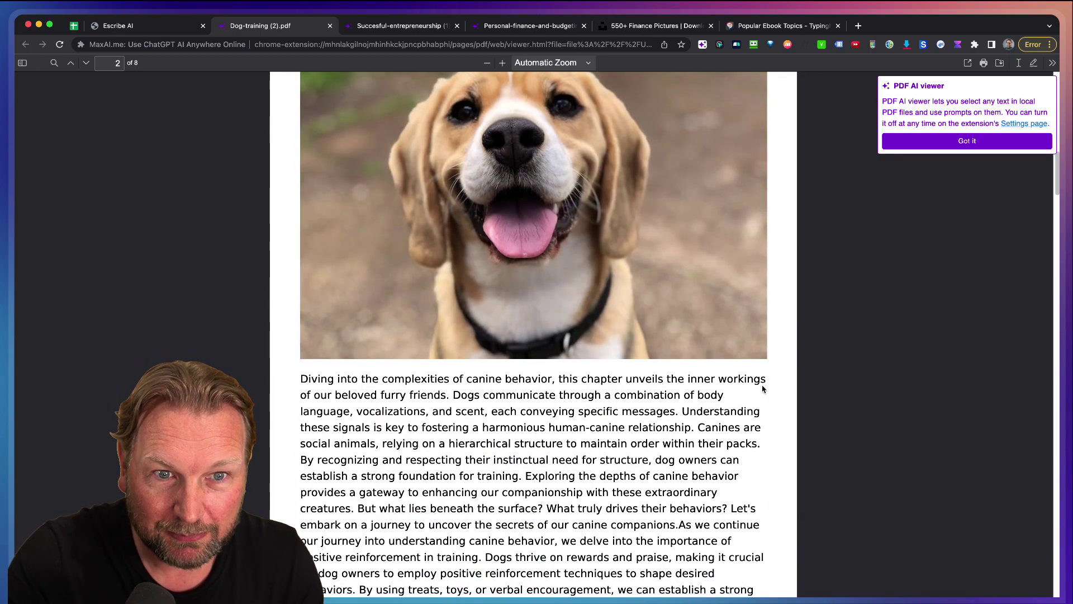
{"action": "scroll", "coordinate": [763, 388], "scroll_direction": "up", "scroll_amount": 3}
{"action": "scroll", "coordinate": [762, 388], "scroll_direction": "down", "scroll_amount": 12}
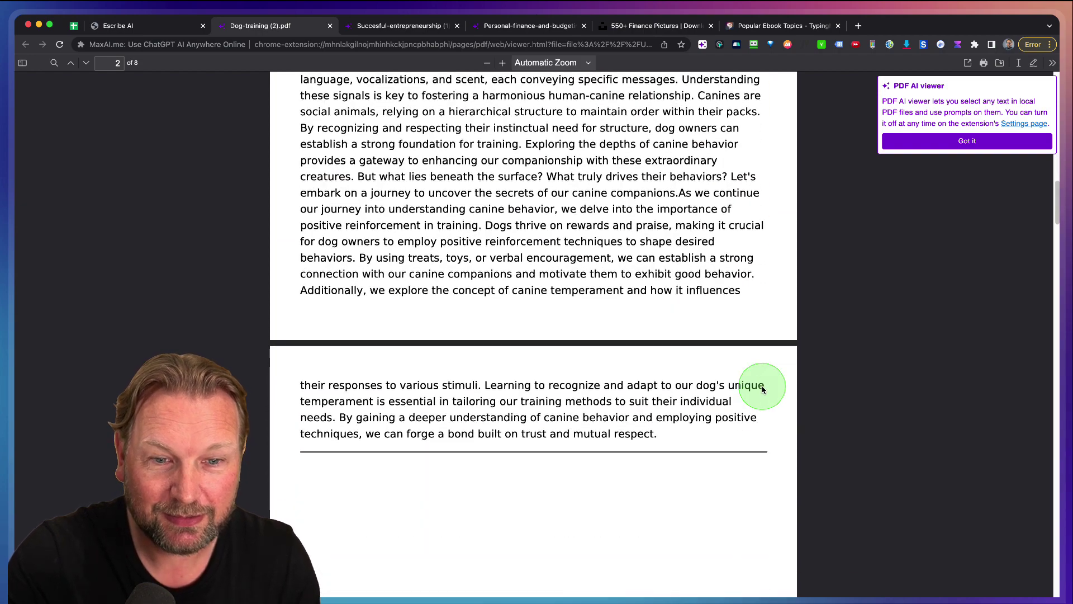
{"action": "scroll", "coordinate": [762, 390], "scroll_direction": "down", "scroll_amount": 15}
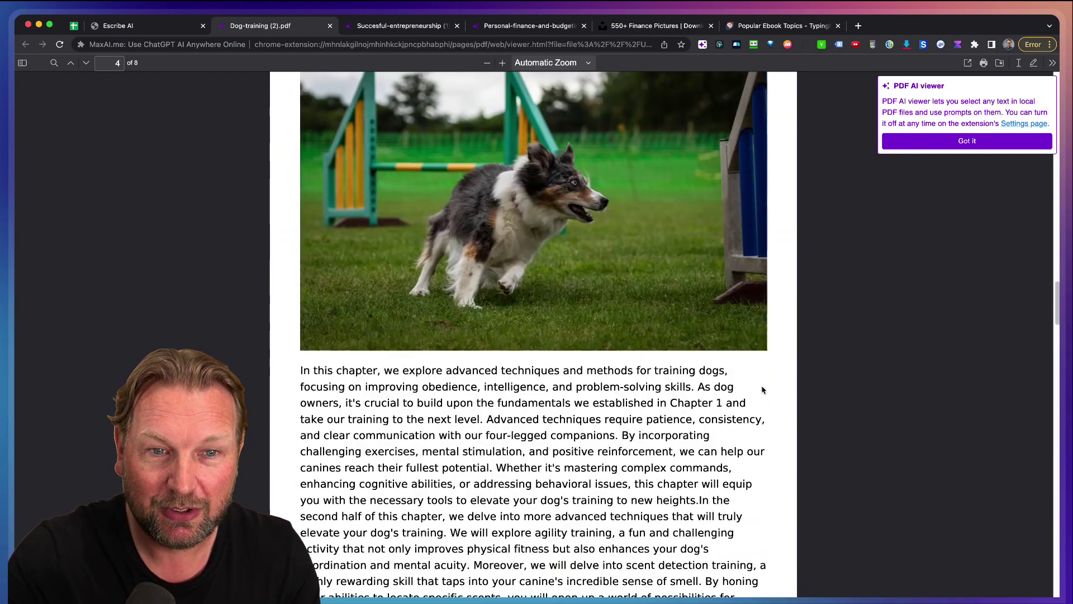
{"action": "scroll", "coordinate": [762, 390], "scroll_direction": "up", "scroll_amount": 2}
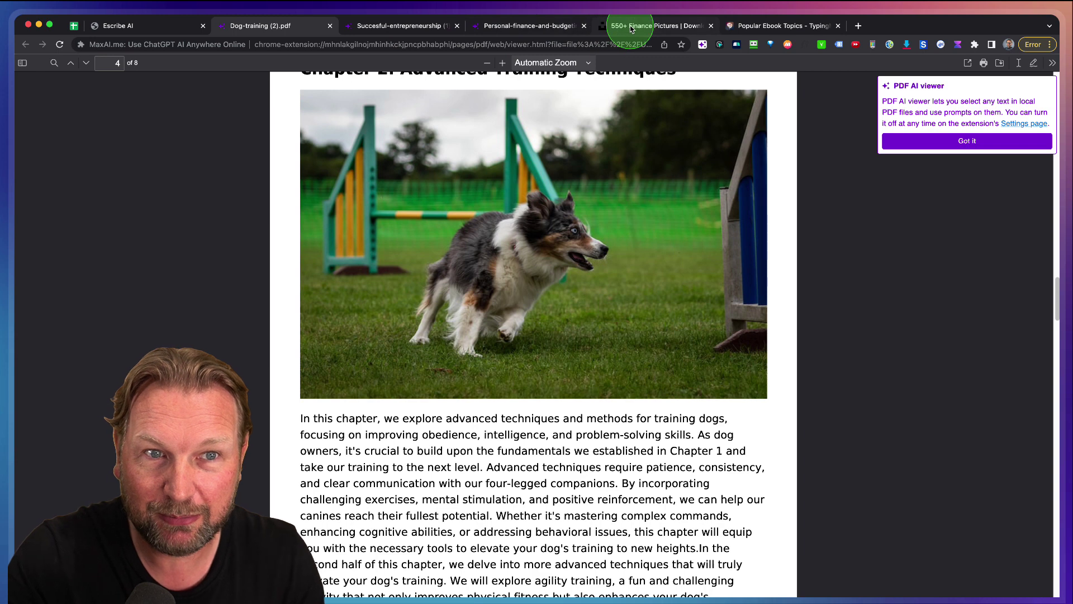
- Switch to Escribe AI and show the Manage Ebooks list of all three ebooks
{"action": "left_click", "coordinate": [156, 29]}
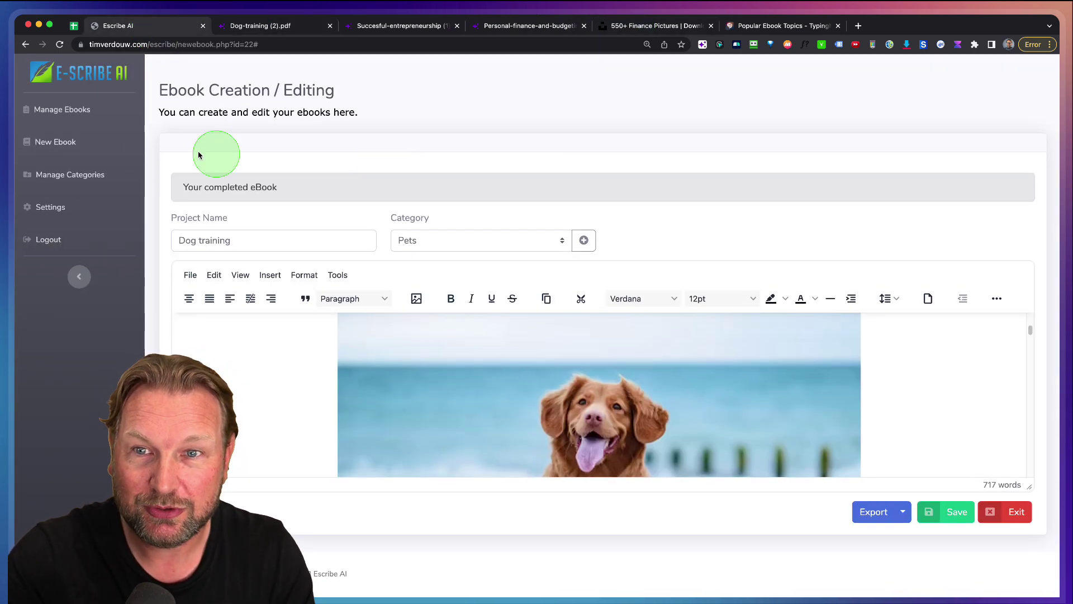
{"action": "left_click", "coordinate": [53, 116]}
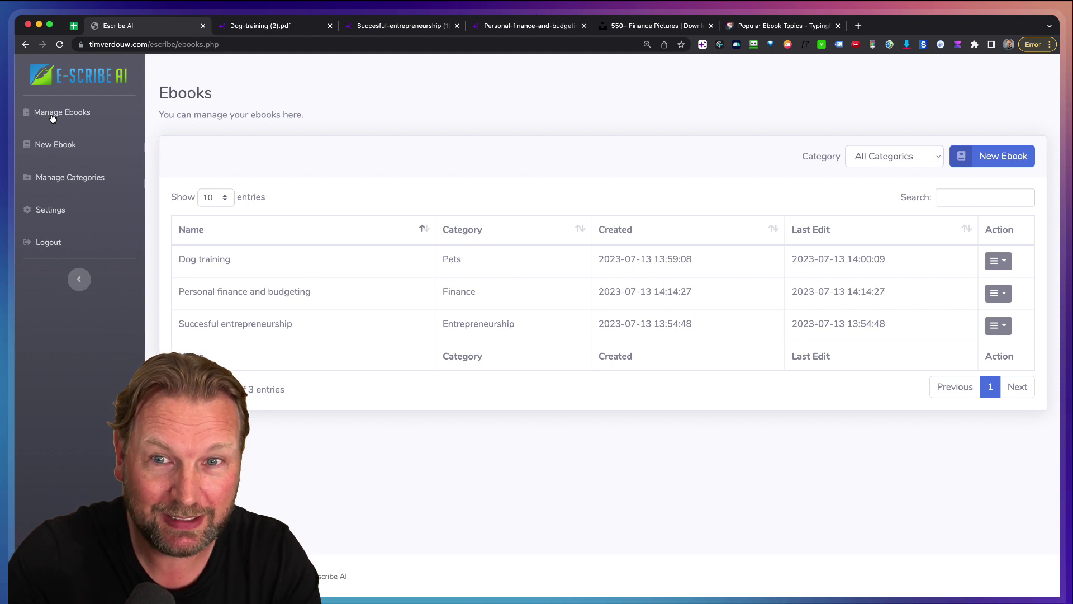
- Open Manage Categories to see the Entrepreneurship, Finance and Pets categories
{"action": "left_click", "coordinate": [61, 179]}
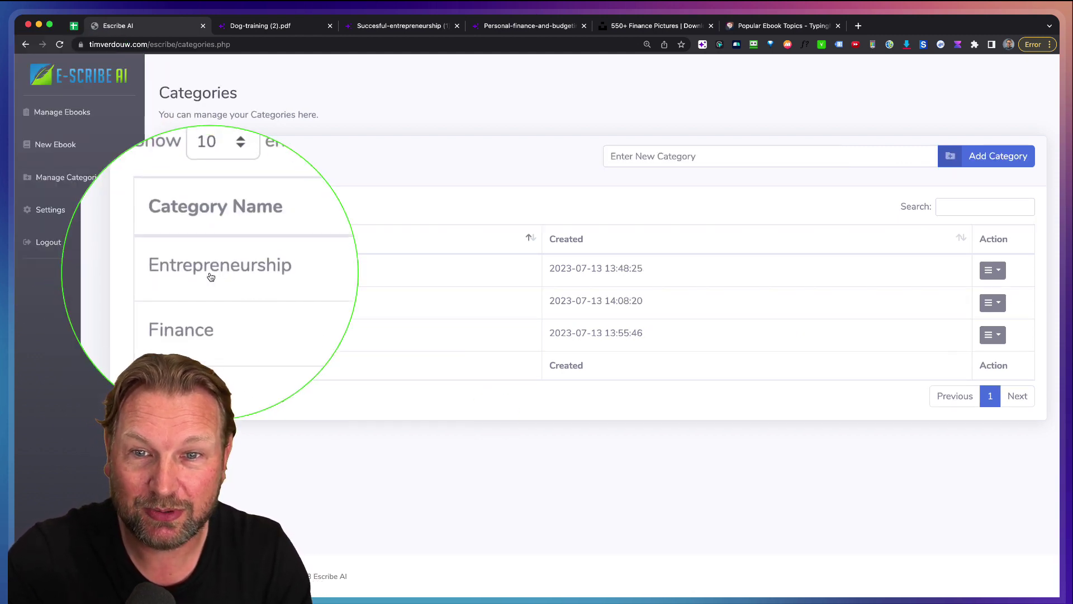